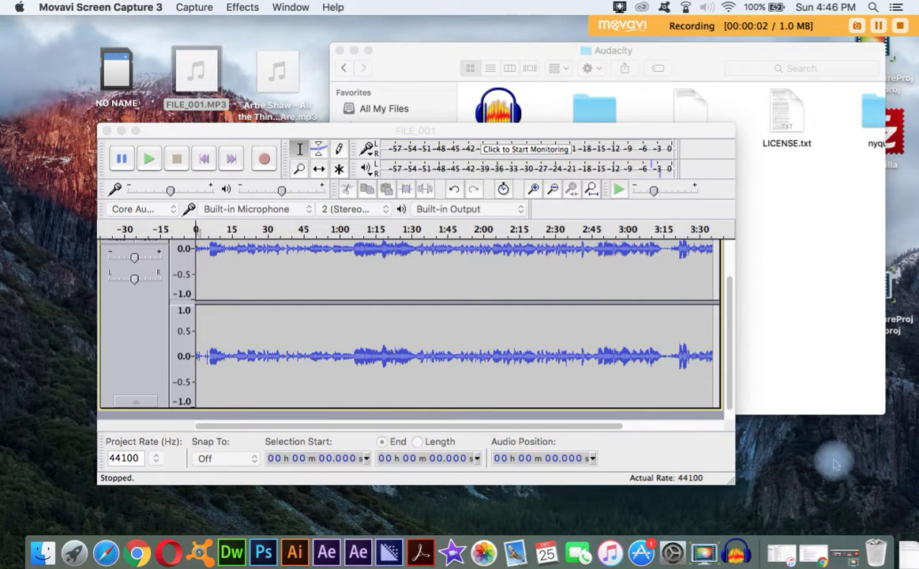
- Play the recording from the beginning, then stop playback
click(730, 384)
scroll(722, 339, up, 3)
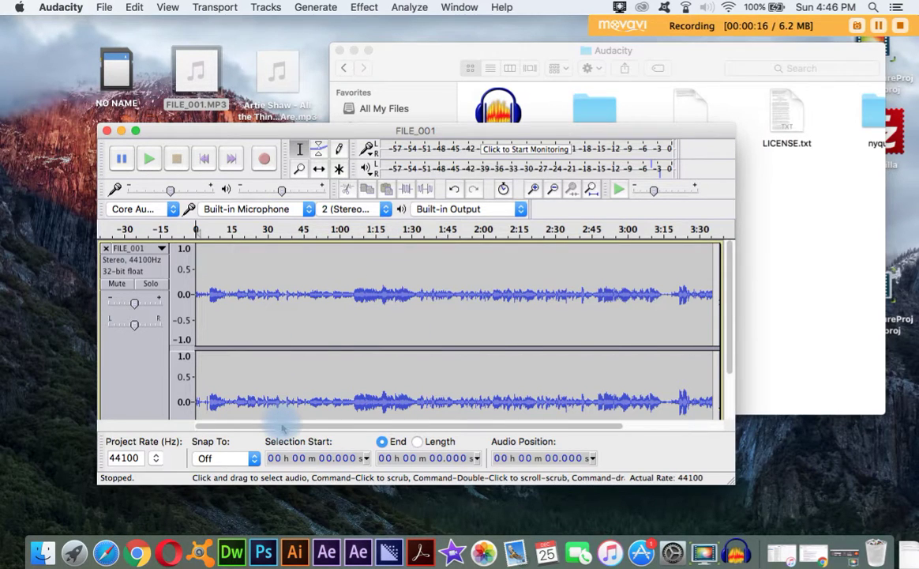
scroll(304, 422, right, 5)
scroll(332, 426, left, 5)
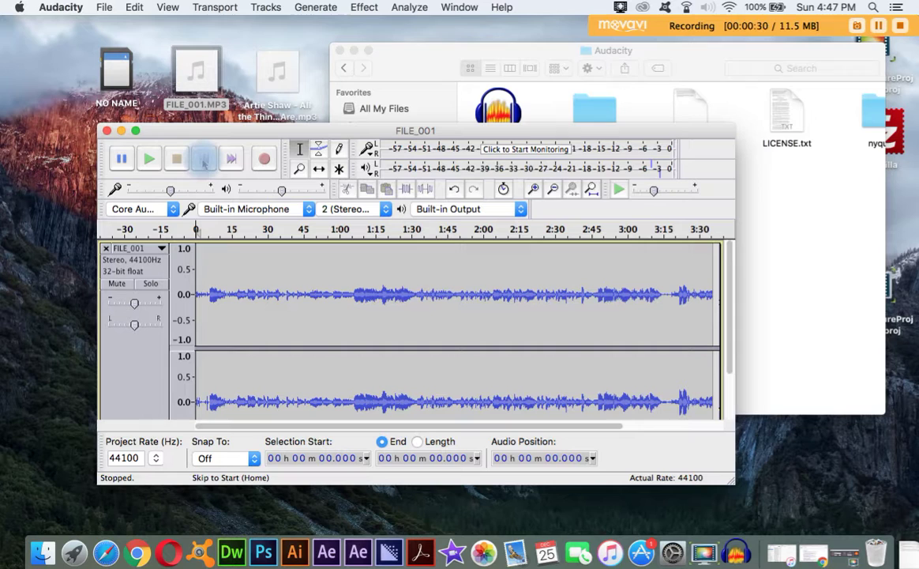
click(147, 159)
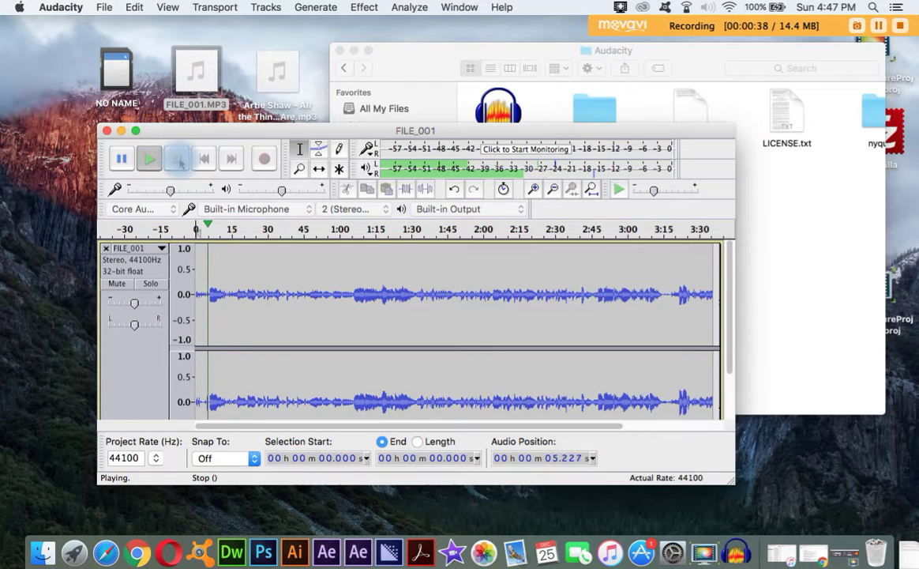
click(179, 159)
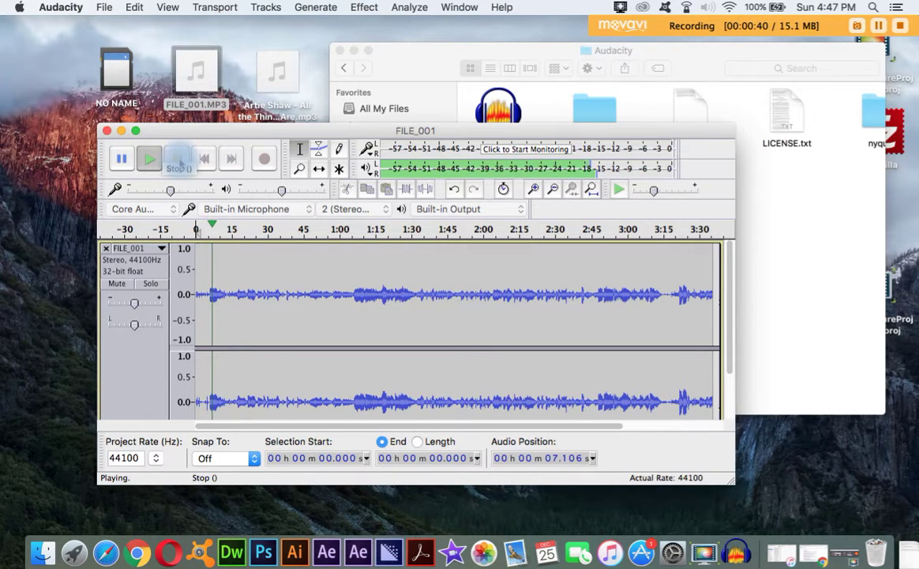
- Audition the track from about 3:05 onward, then stop playback
click(300, 420)
drag(301, 420, 396, 424)
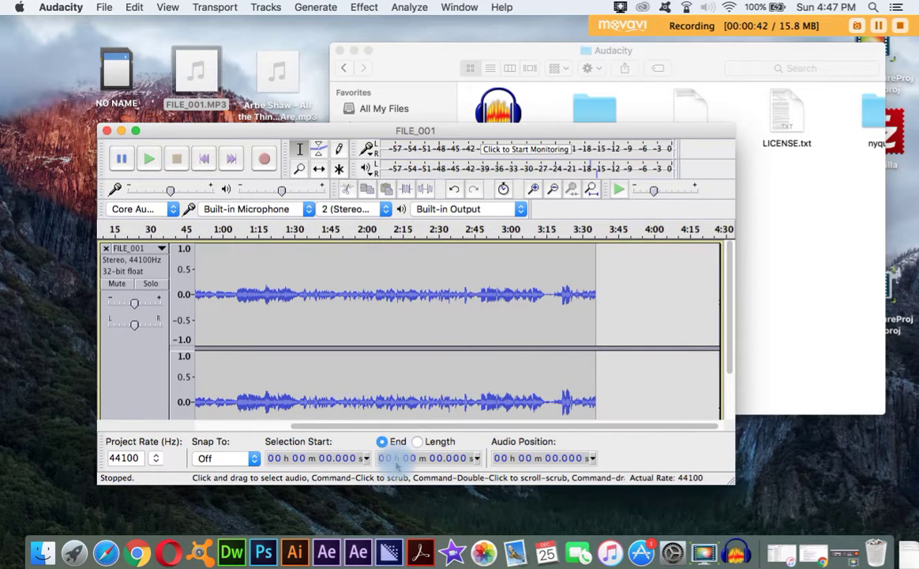
click(548, 293)
scroll(545, 296, down, 2)
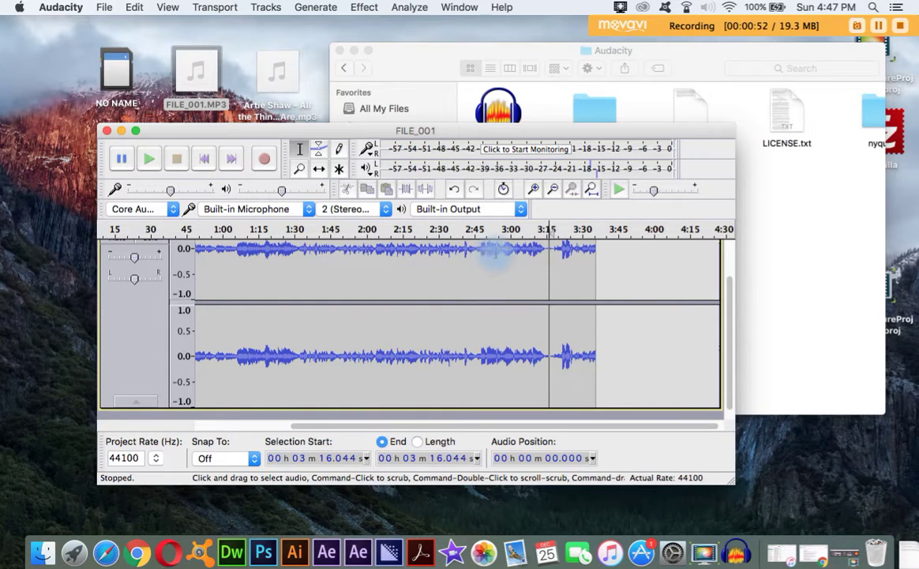
click(525, 252)
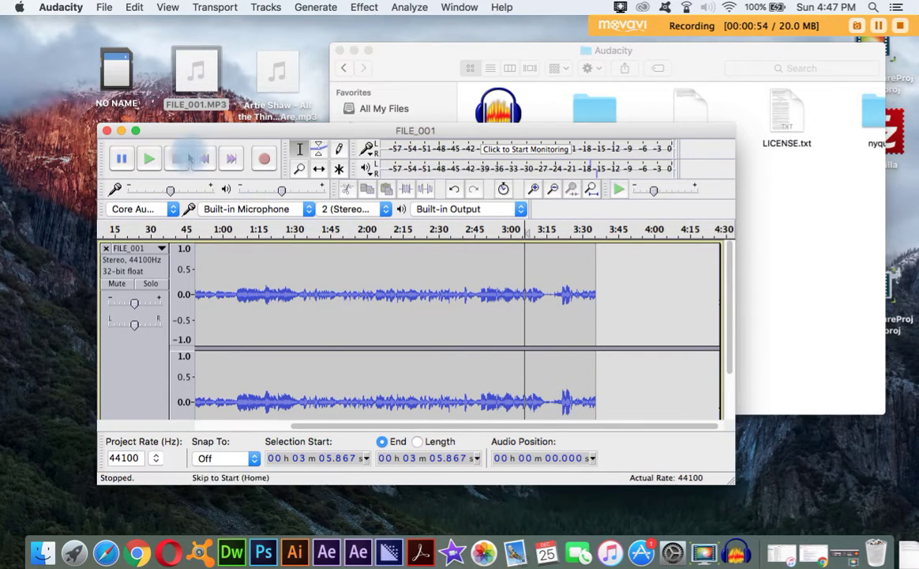
click(148, 159)
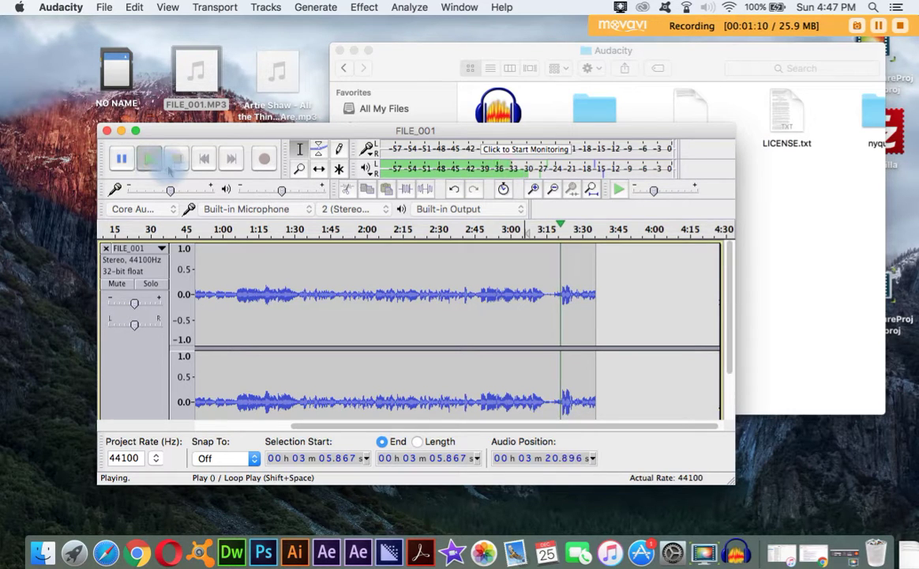
click(173, 158)
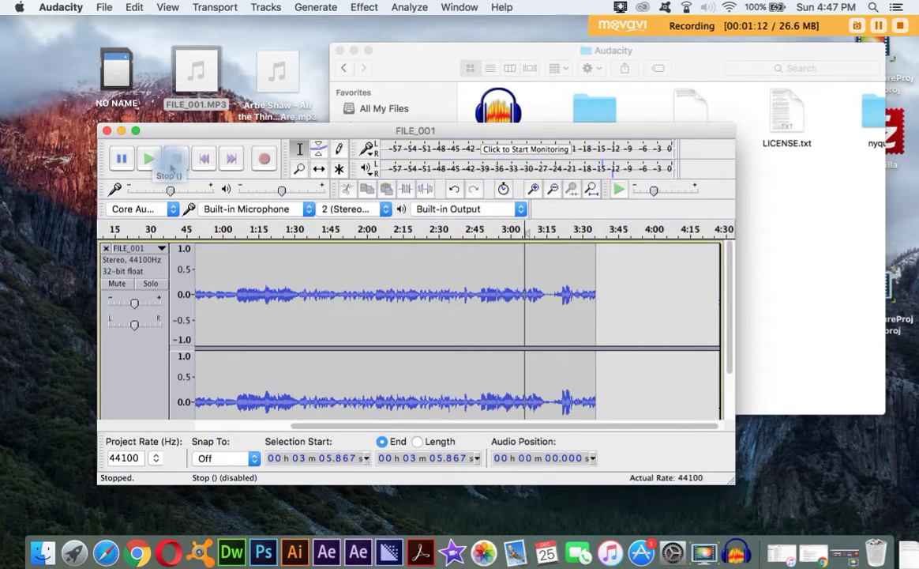
- Reposition the FILE_001 window on the desktop
drag(544, 426, 448, 426)
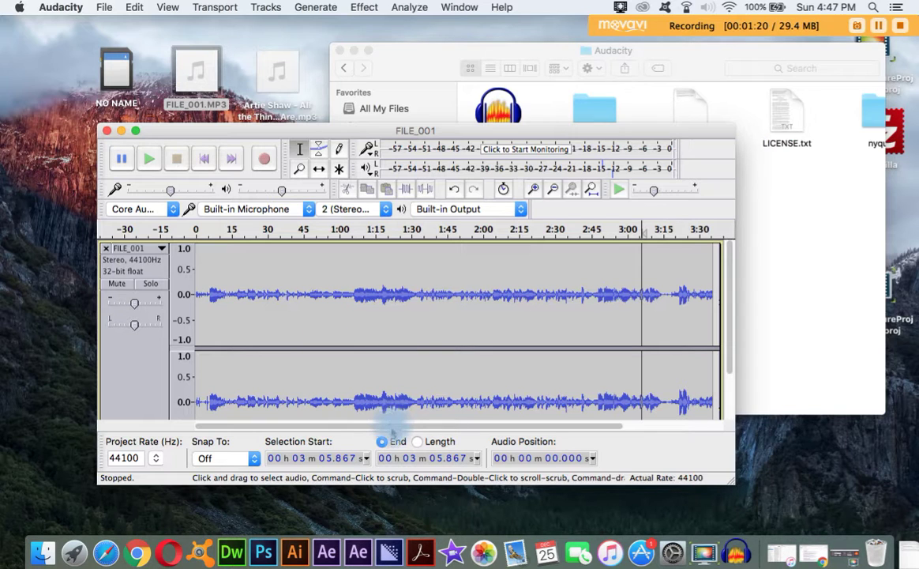
drag(390, 426, 473, 483)
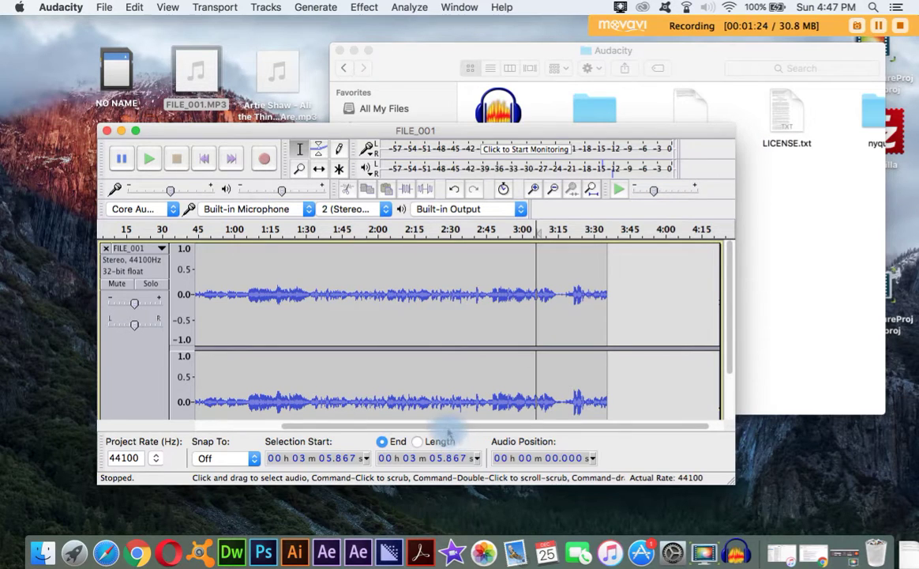
drag(447, 425, 351, 380)
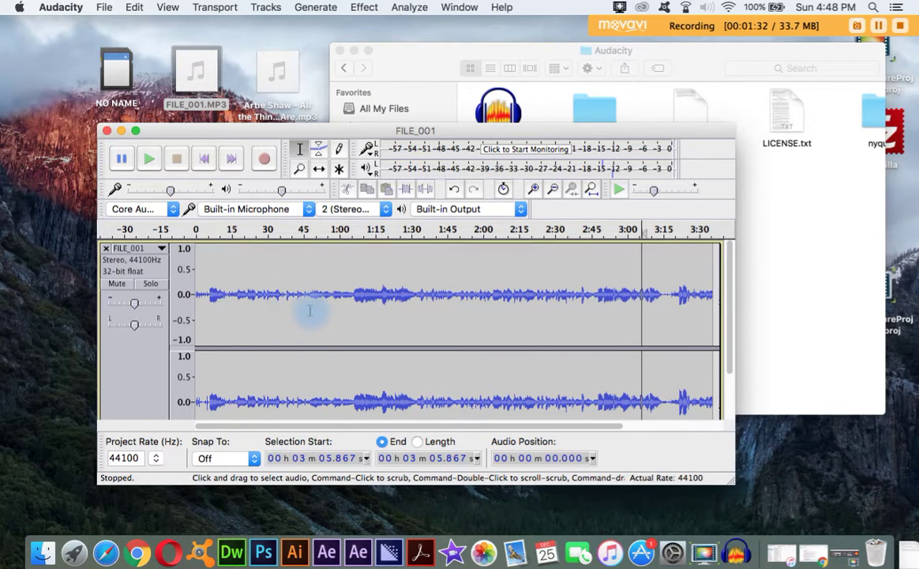
drag(456, 130, 460, 167)
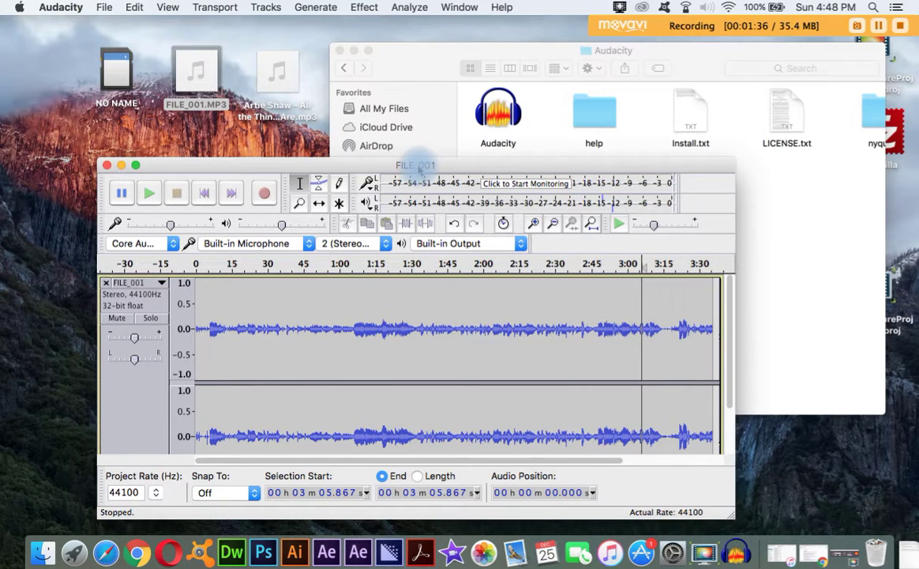
drag(418, 167, 414, 146)
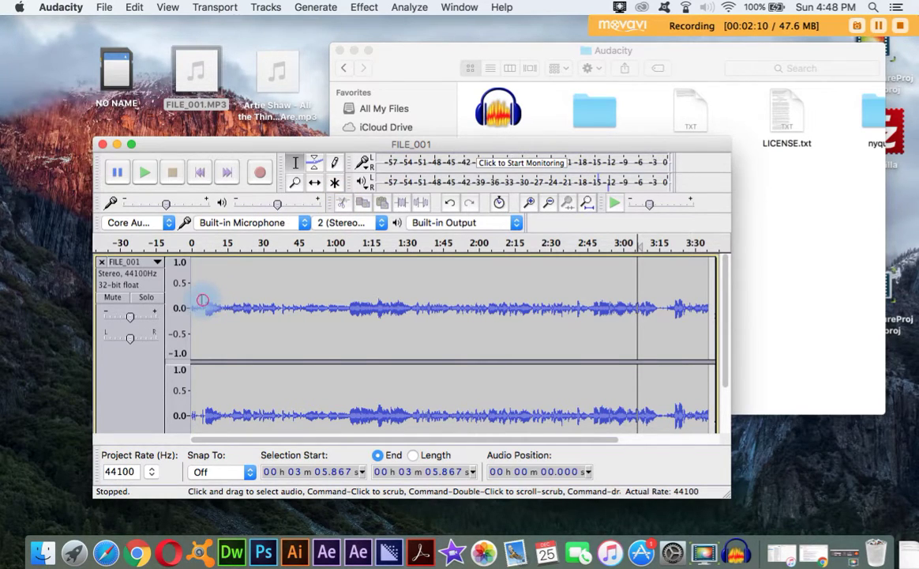
- Select the entire FILE_001 track and amplify it by 11.71 dB
click(203, 300)
scroll(205, 299, down, 2)
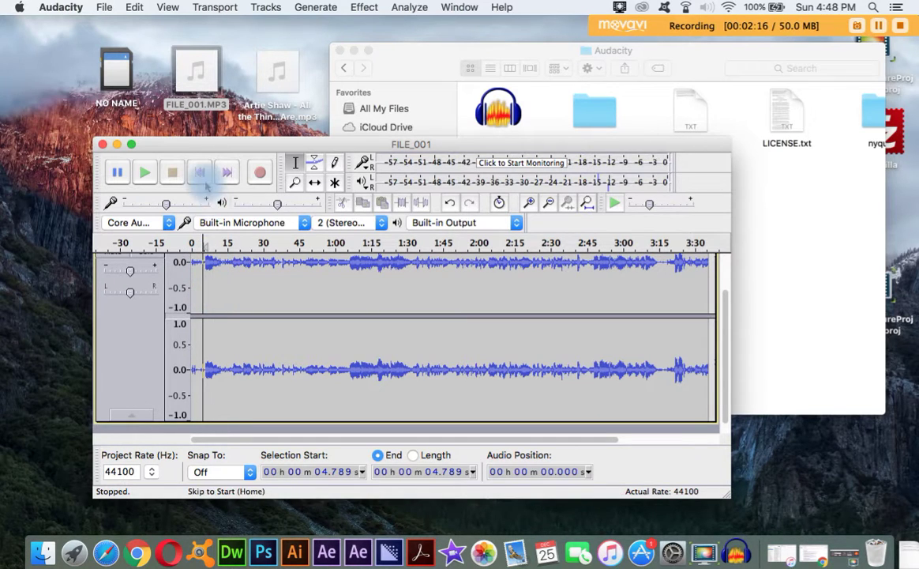
double_click(284, 296)
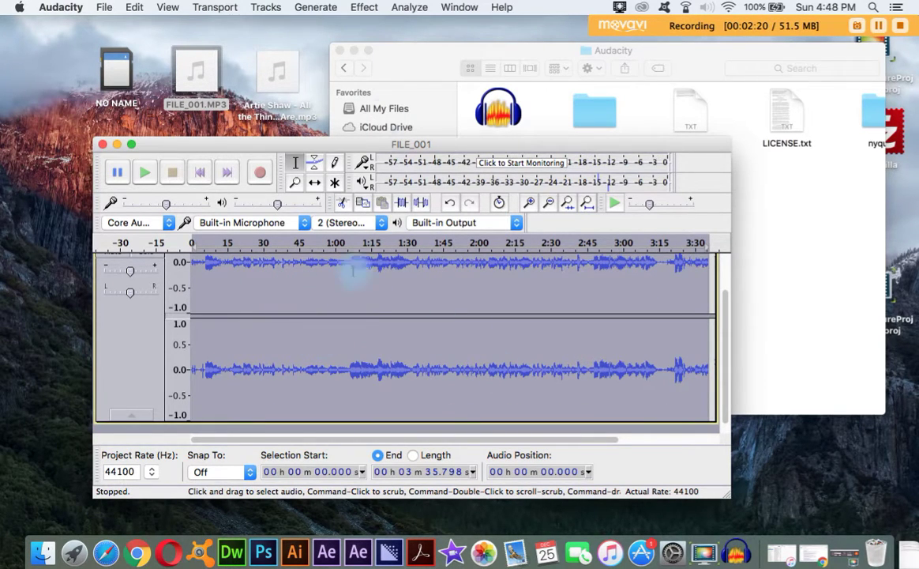
click(364, 8)
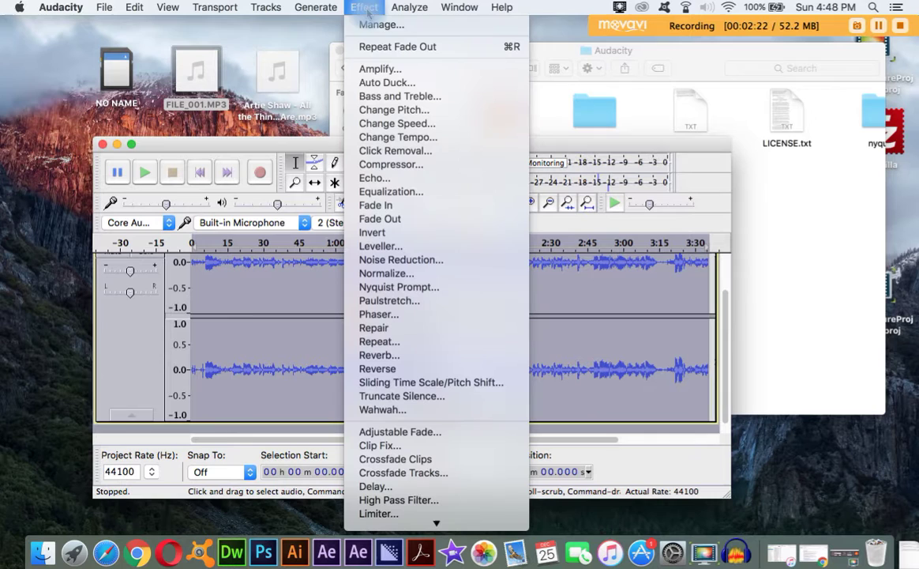
click(380, 70)
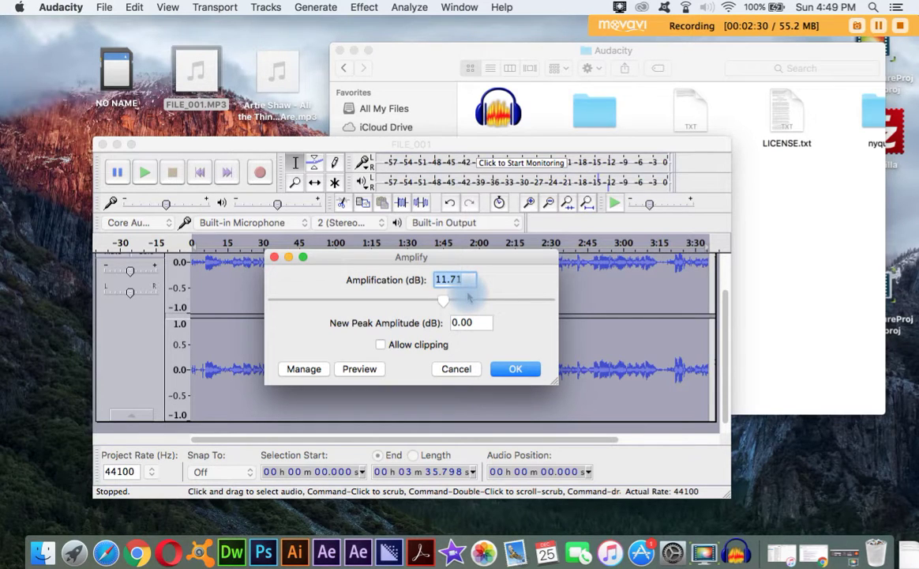
click(513, 368)
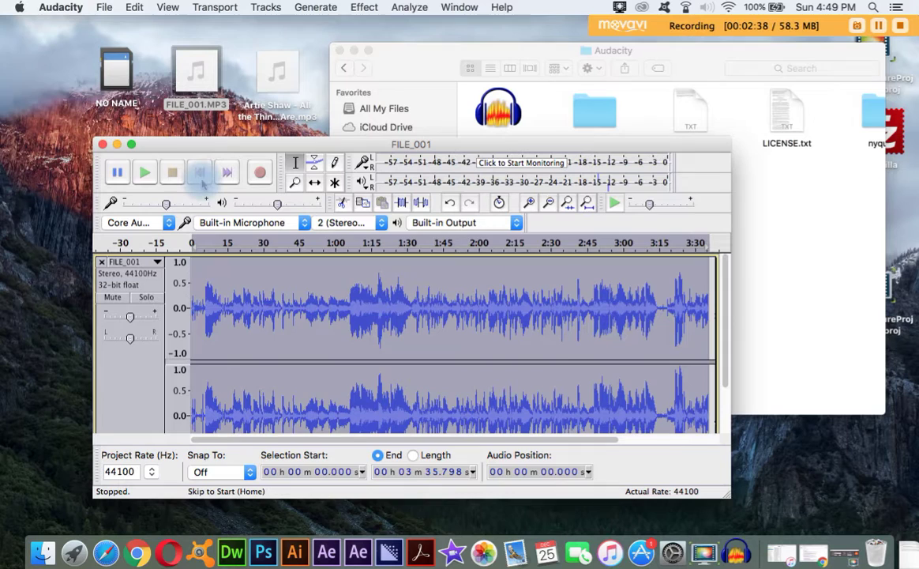
click(199, 174)
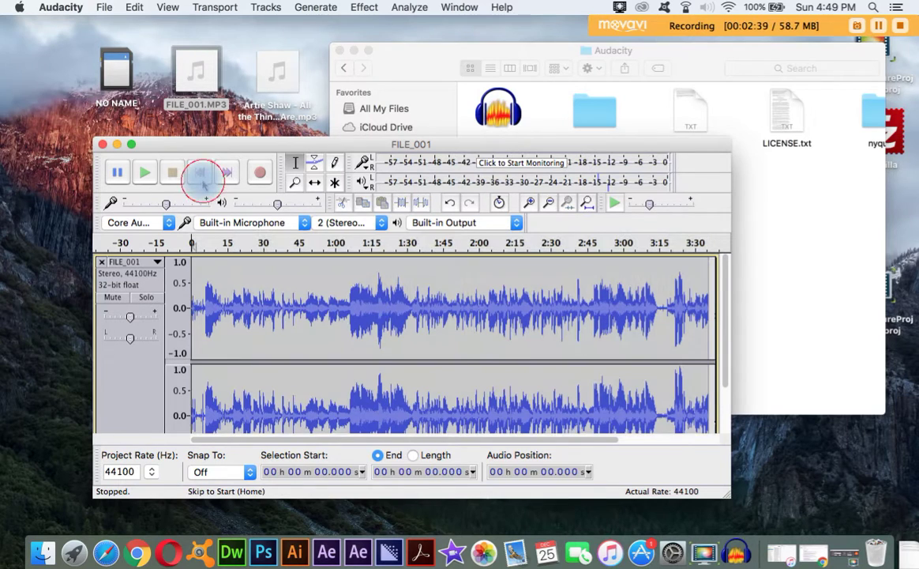
click(145, 173)
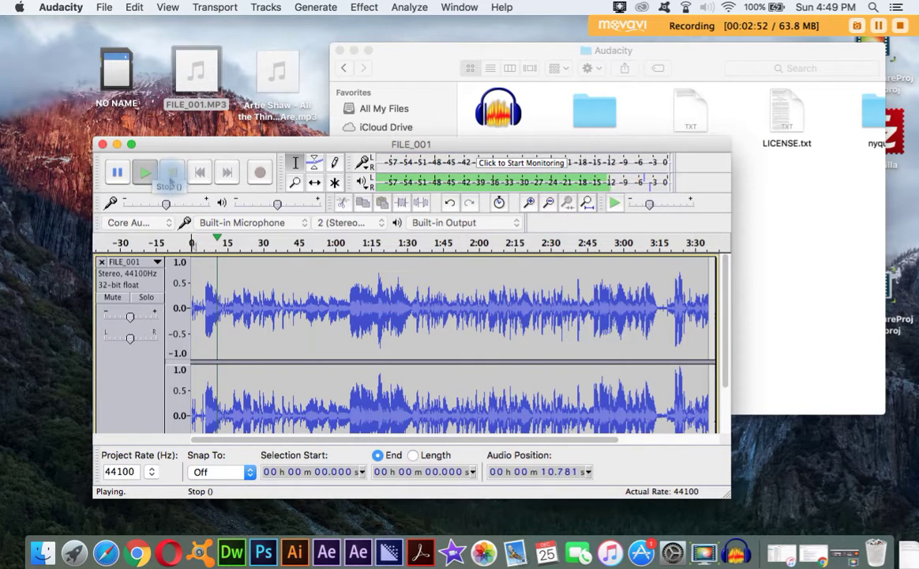
click(169, 174)
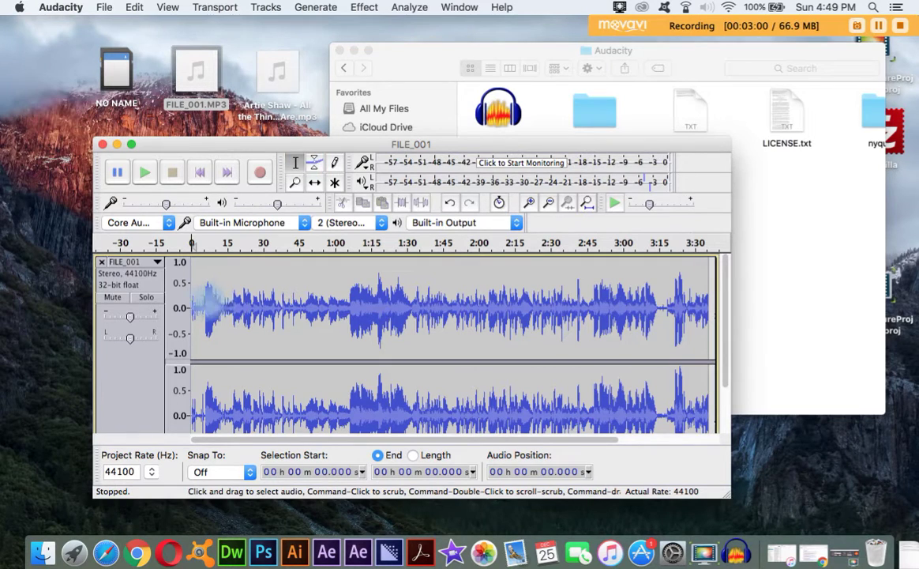
- Capture a noise profile from the quiet stretch between 2.4 and 4.8 seconds
drag(197, 308, 202, 308)
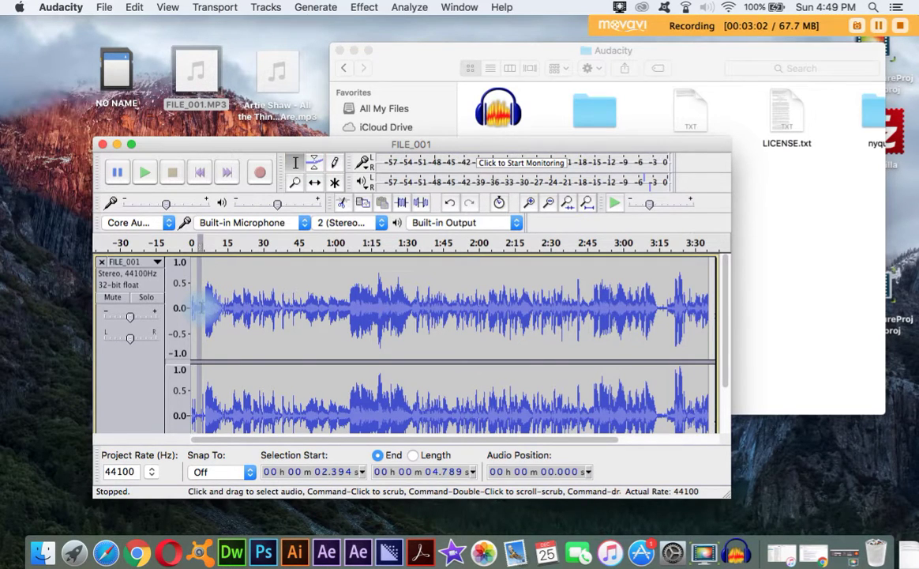
scroll(181, 280, down, 2)
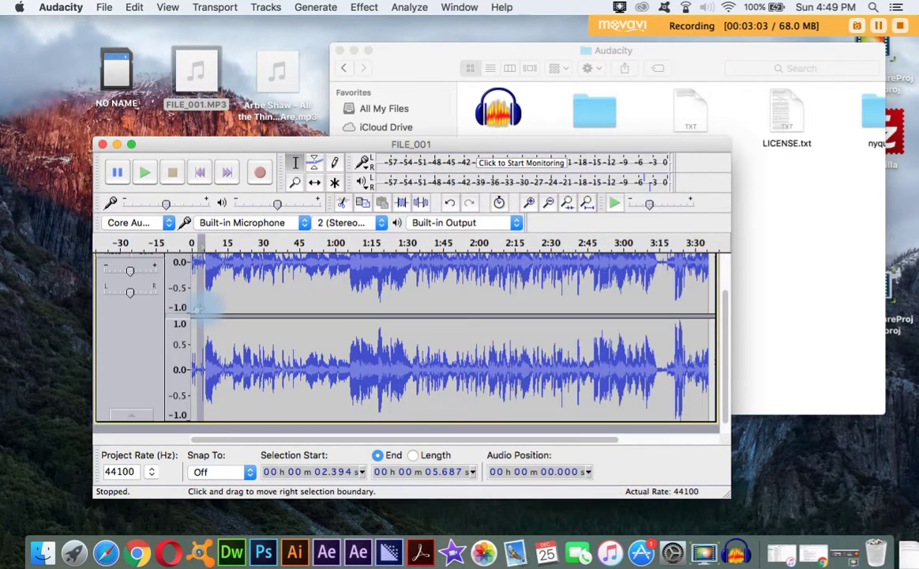
click(364, 6)
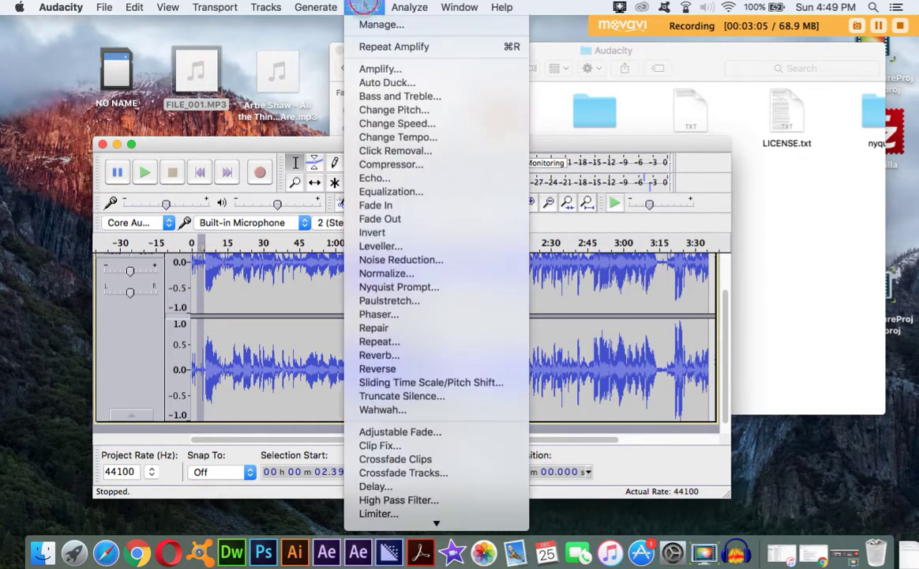
click(392, 260)
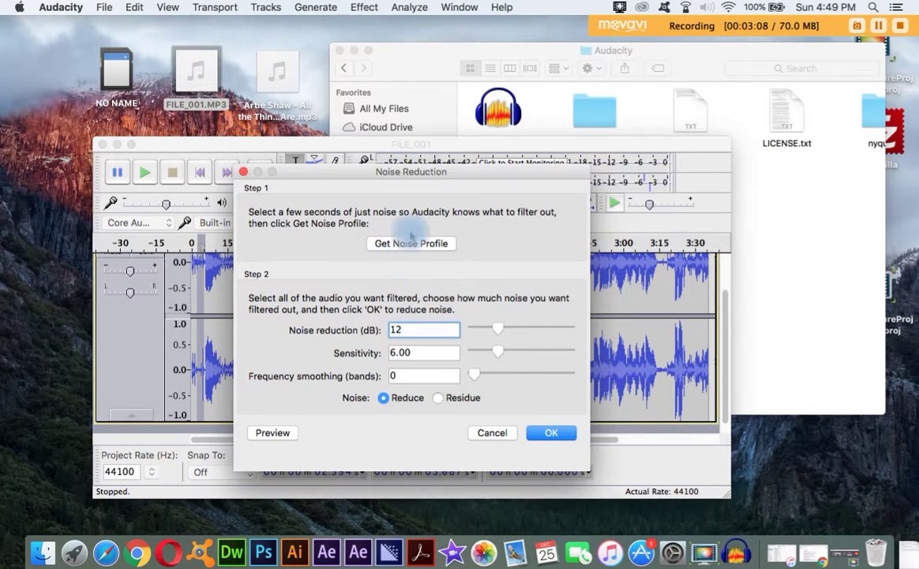
click(421, 248)
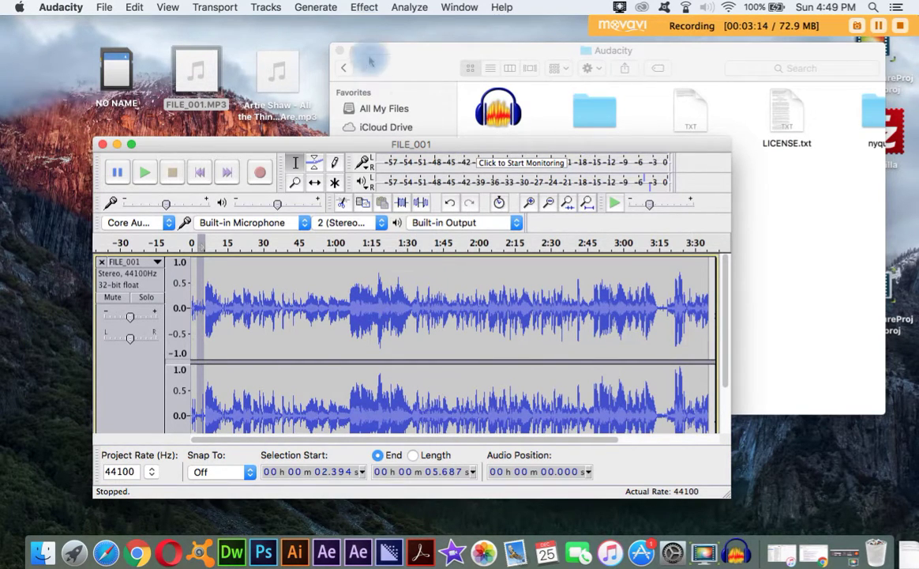
- Select the whole track and apply Noise Reduction at 12 dB, sensitivity 6.00
click(353, 7)
click(271, 285)
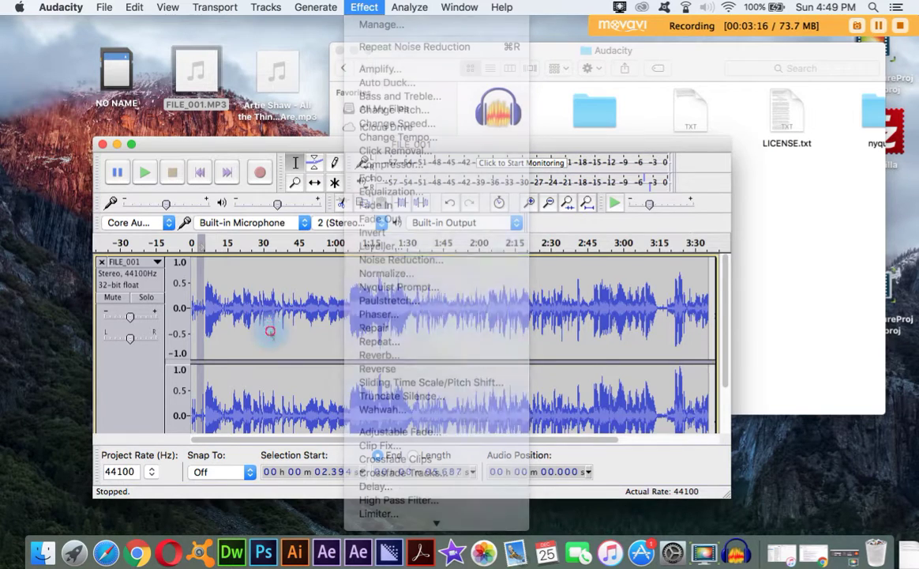
key(super+a)
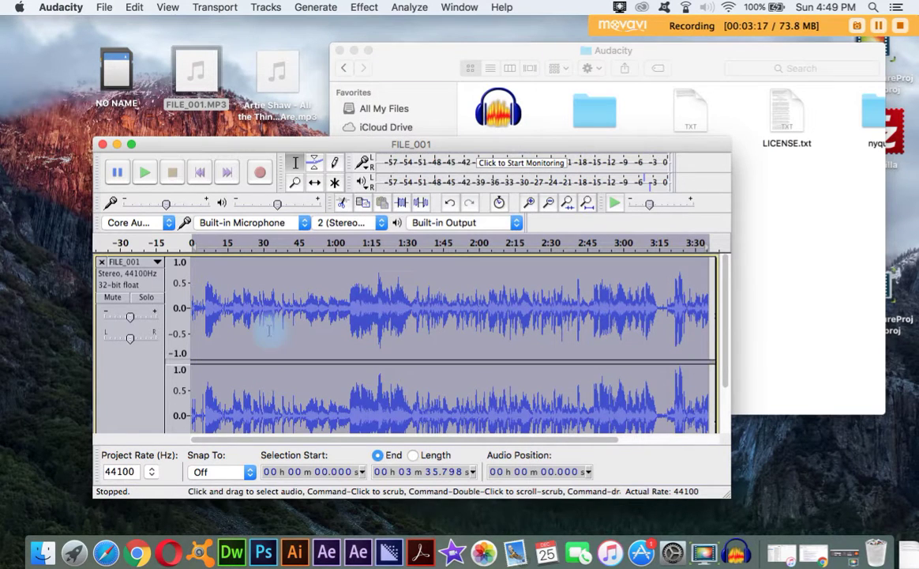
click(360, 7)
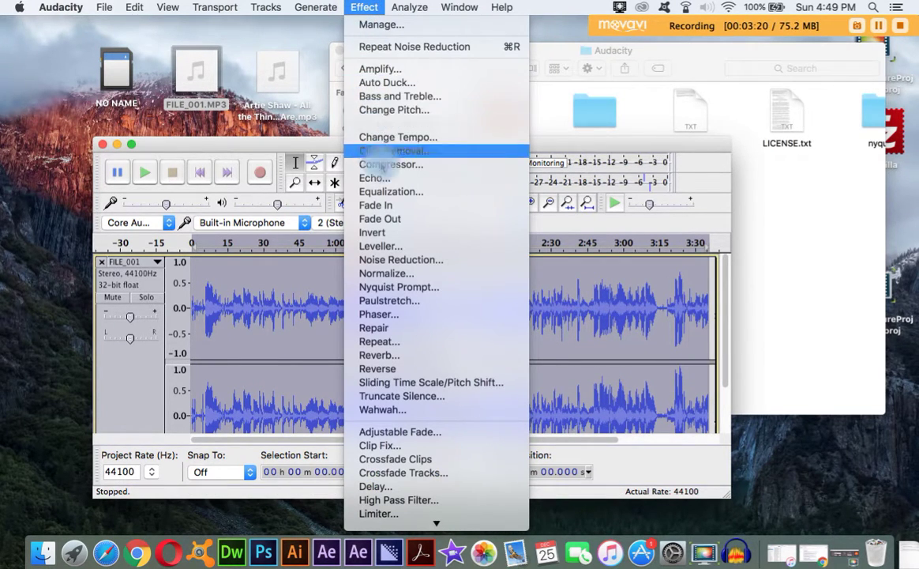
click(383, 264)
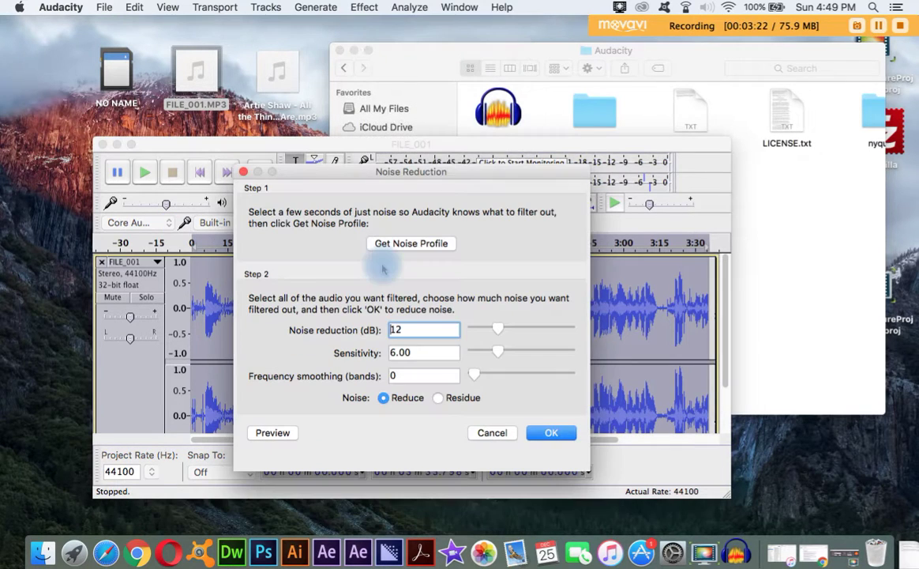
click(557, 437)
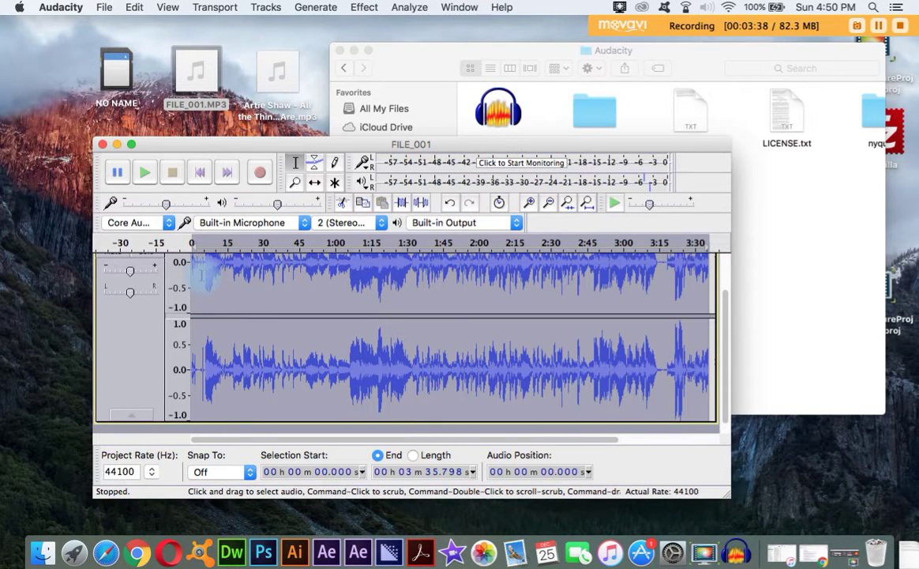
- Zoom in on the track's opening until about a two-second span fills the view
scroll(207, 272, up, 2)
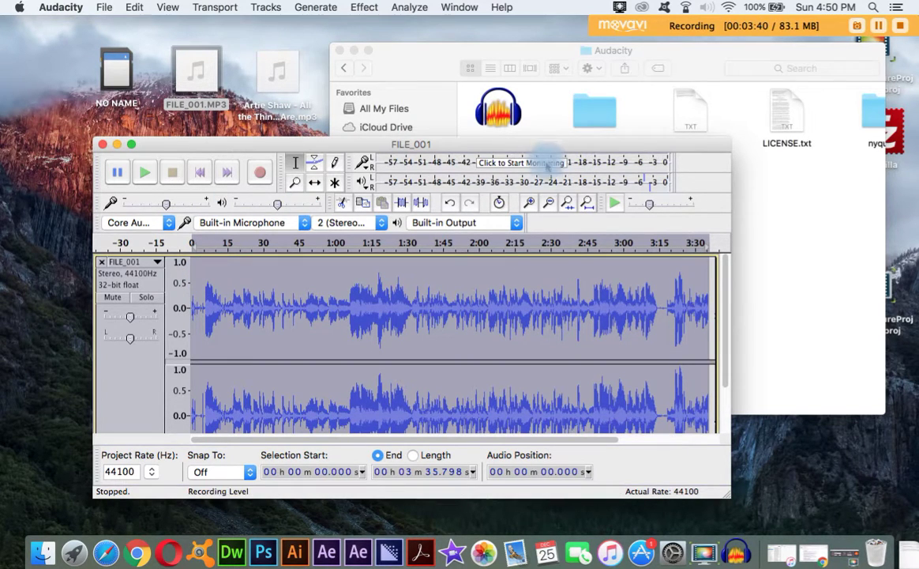
click(529, 202)
click(529, 203)
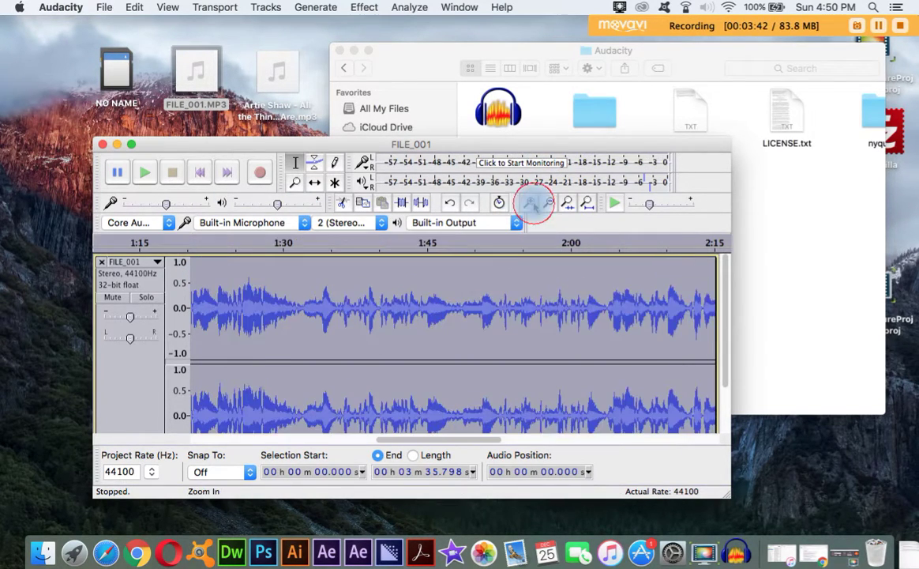
click(409, 365)
scroll(409, 364, down, 2)
scroll(425, 446, left, 5)
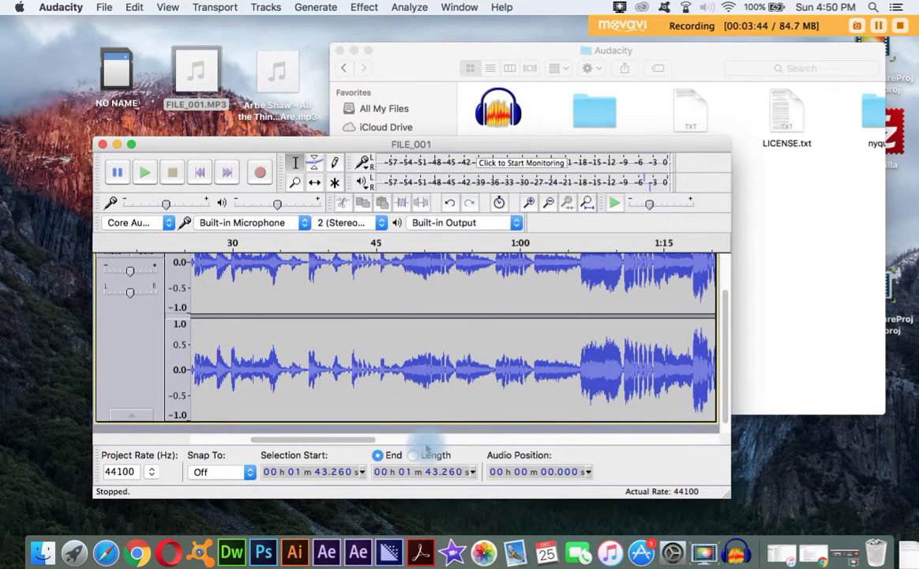
drag(353, 438, 205, 412)
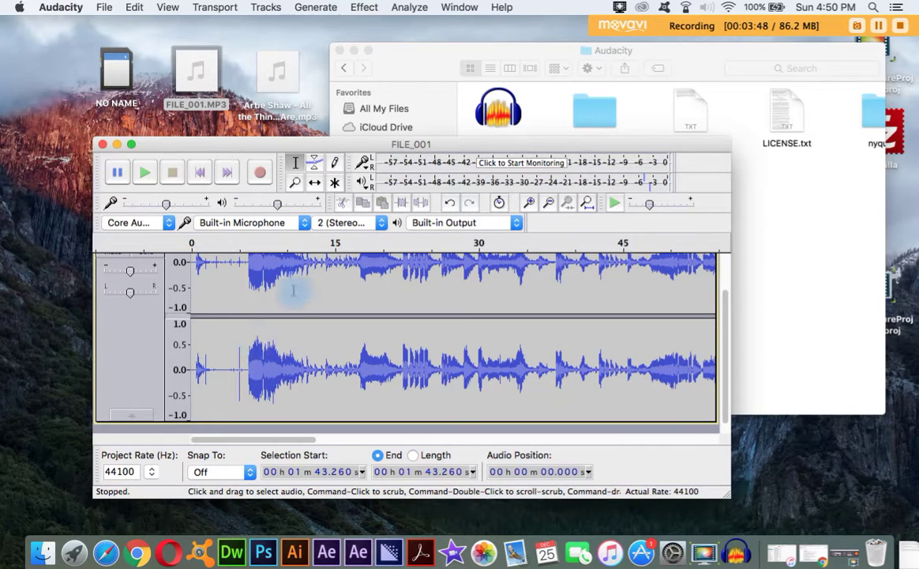
click(531, 202)
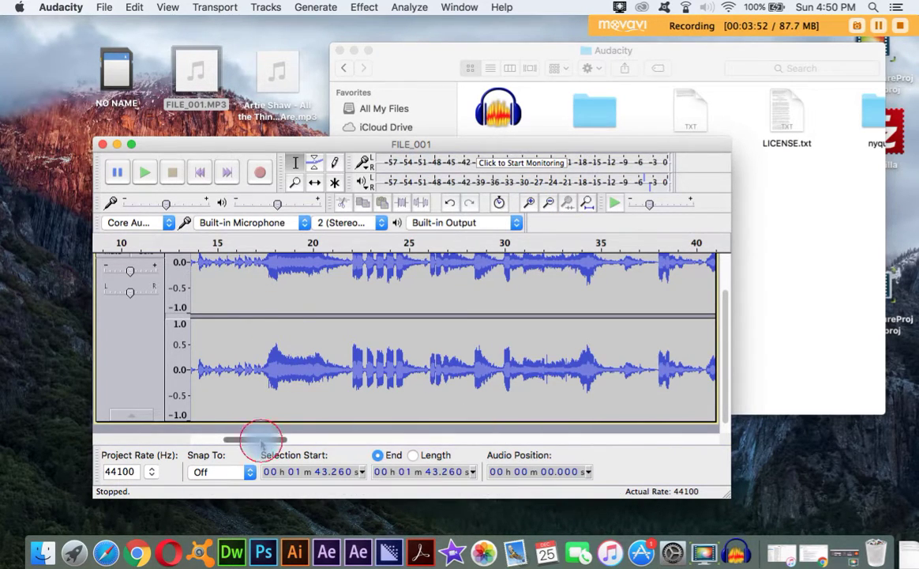
drag(261, 438, 193, 413)
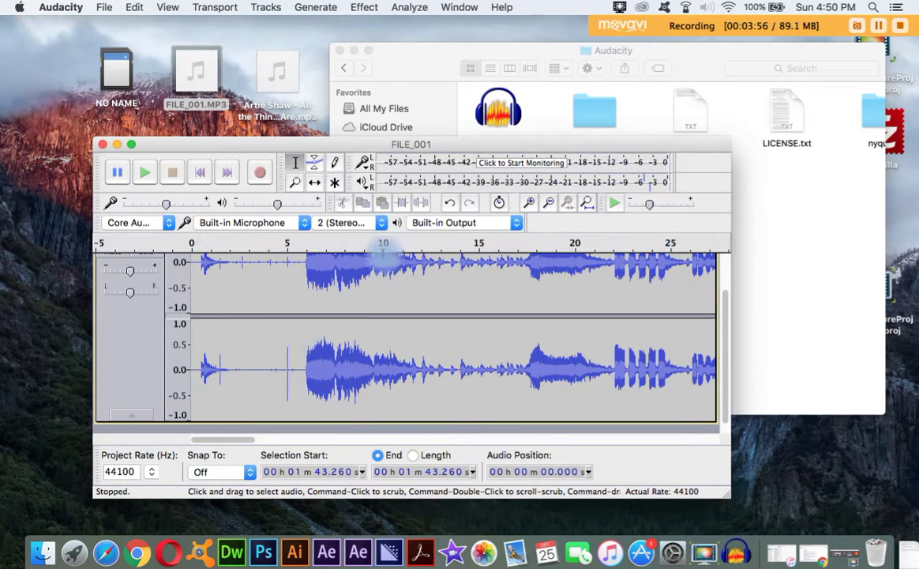
click(529, 202)
click(529, 202)
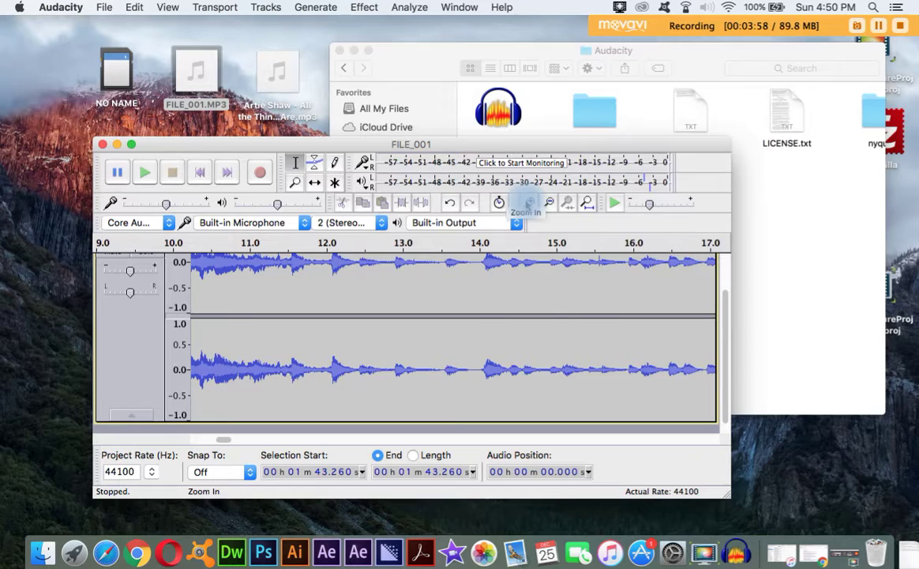
click(529, 202)
click(529, 203)
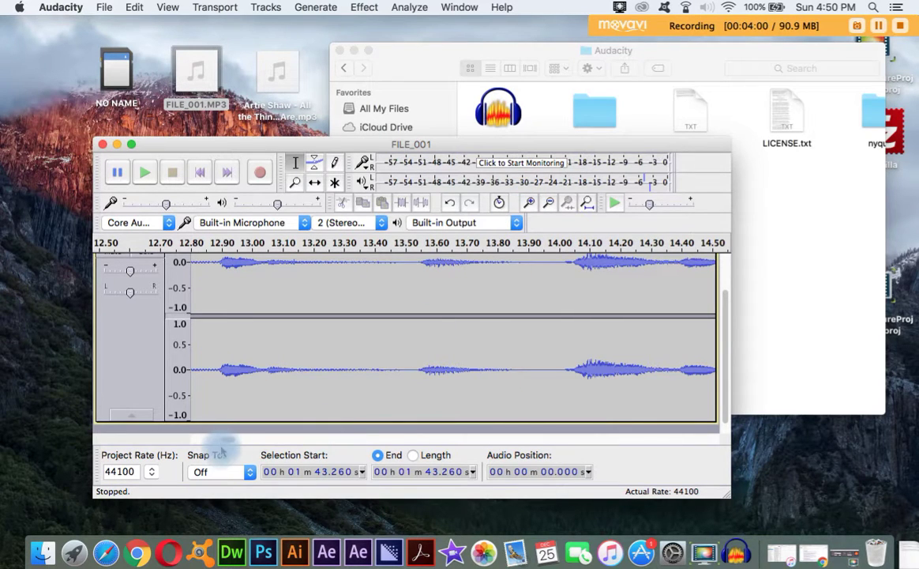
- Place the cursor exactly on the pop at 5.027 seconds
mouse_move(222, 439)
mouse_down()
mouse_move(172, 420)
mouse_move(208, 446)
mouse_up()
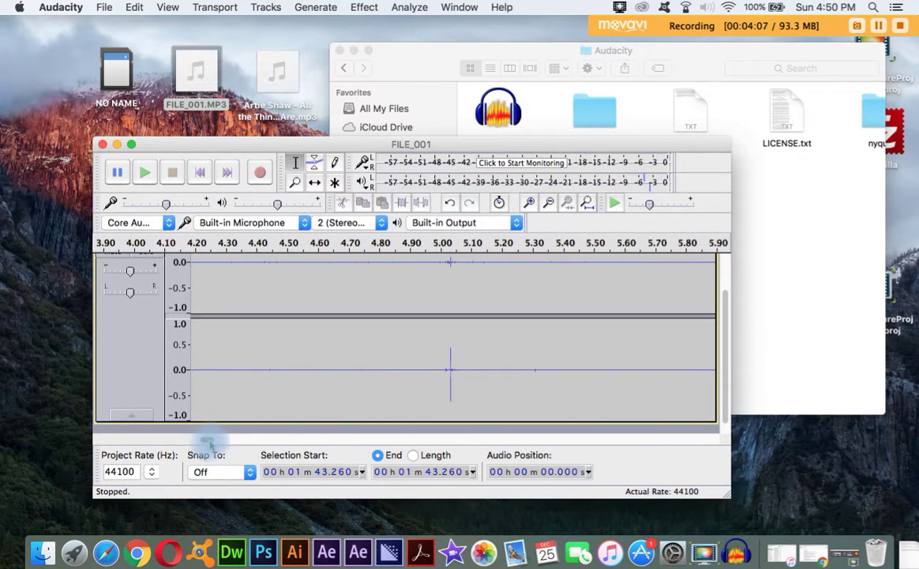
scroll(450, 357, up, 2)
click(451, 355)
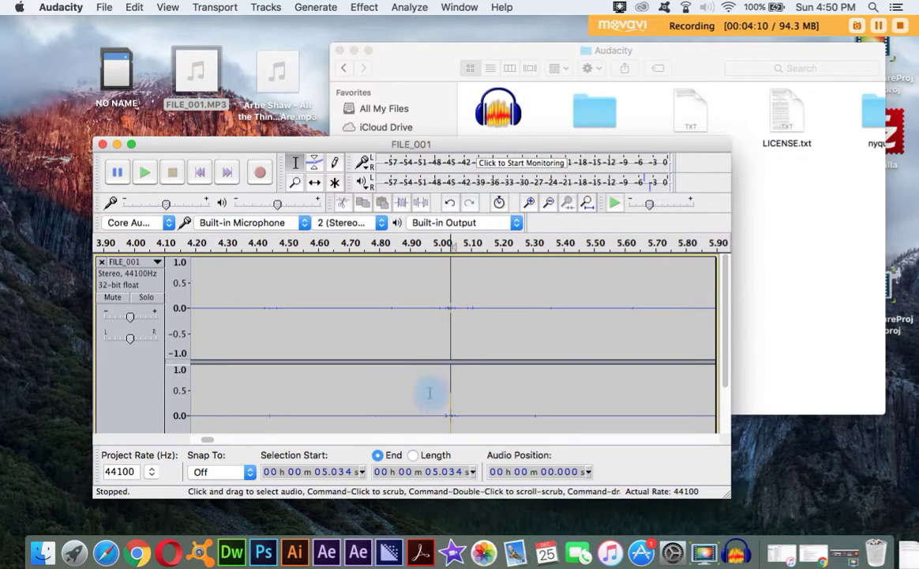
scroll(446, 353, down, 2)
click(453, 353)
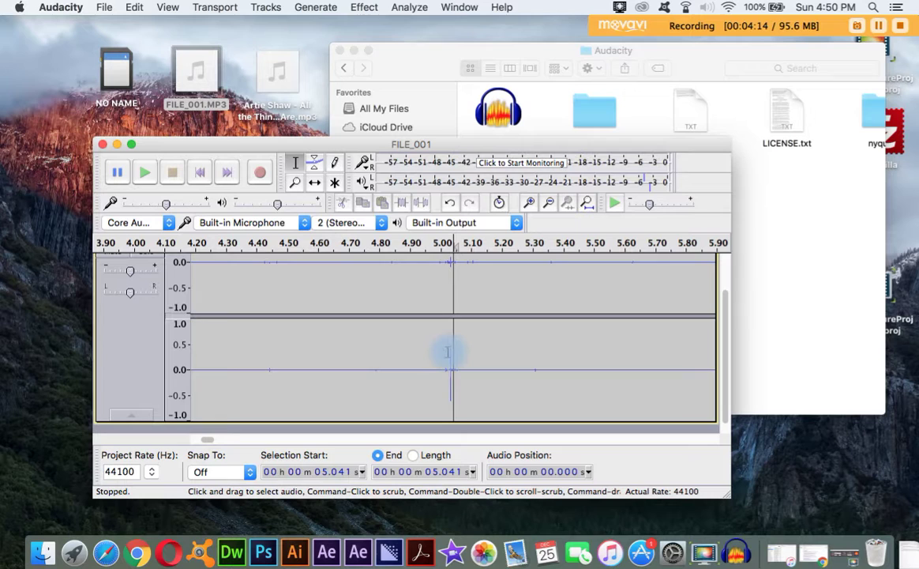
click(447, 353)
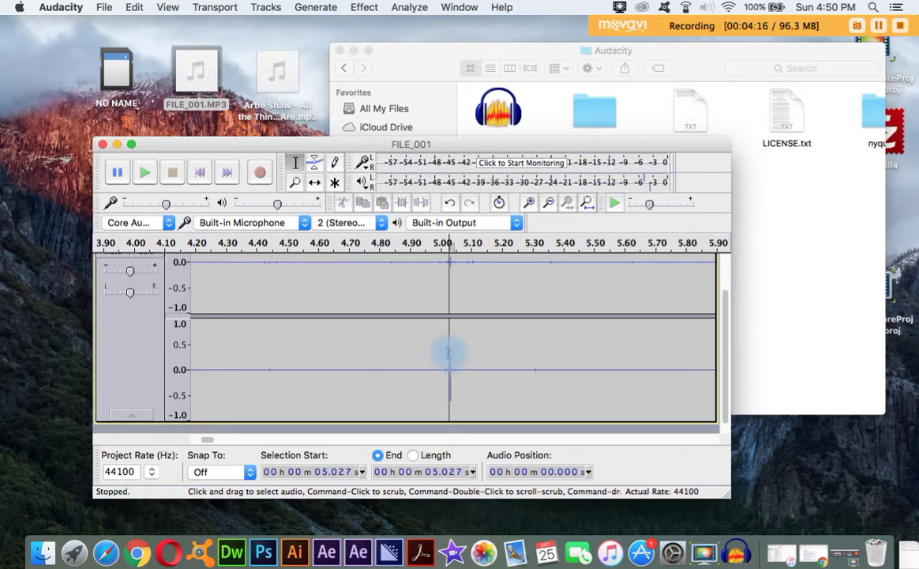
scroll(452, 353, up, 2)
shift+click(454, 332)
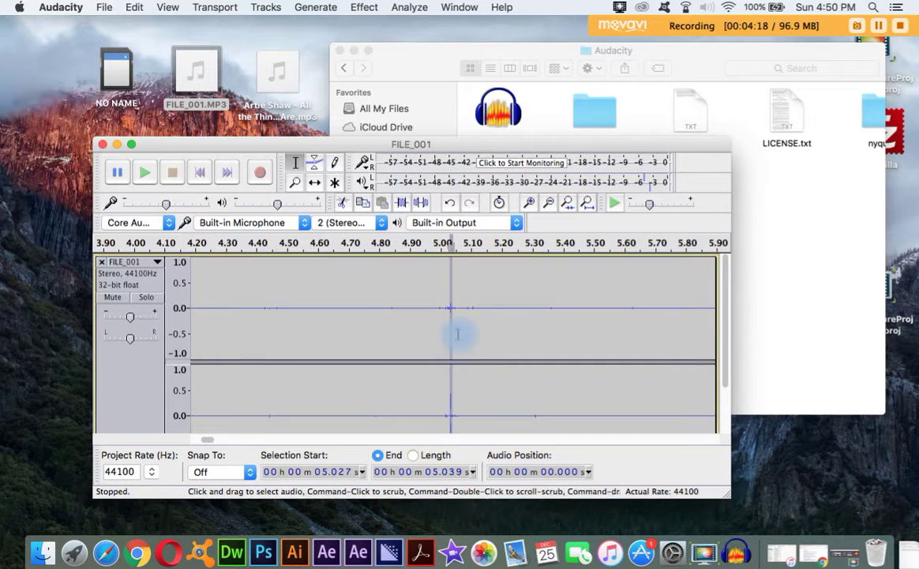
key(Left)
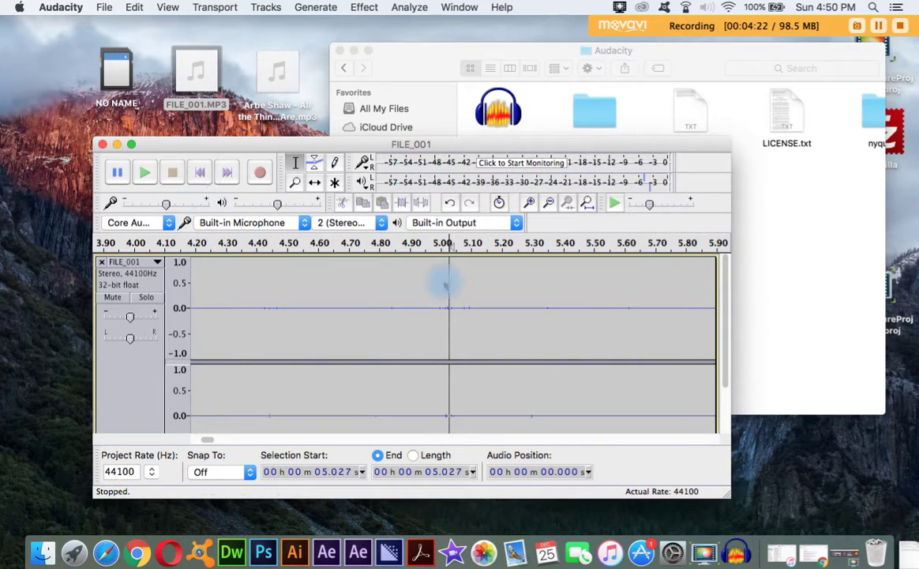
- Zoom out to the first 27 seconds and delete the opening 0–5.949 s lead-in
double_click(549, 203)
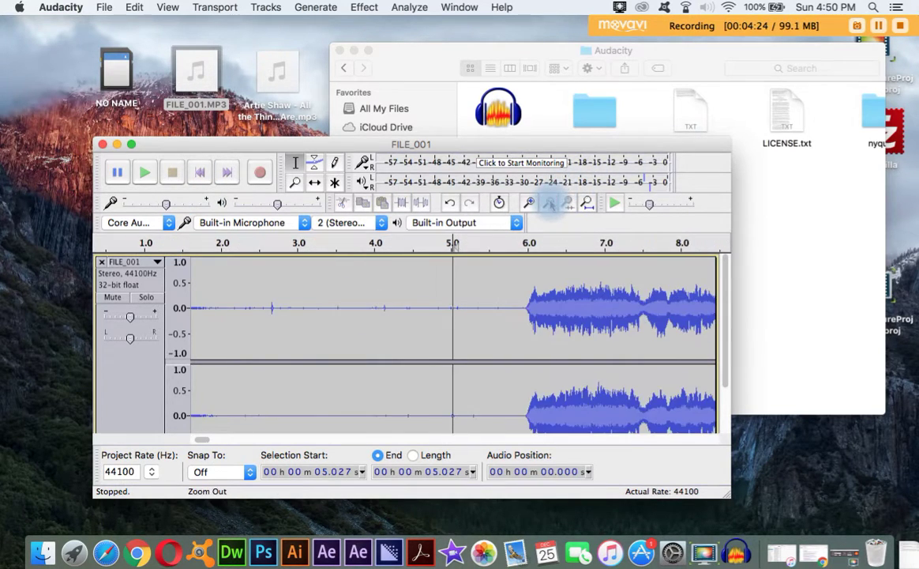
click(549, 203)
click(549, 203)
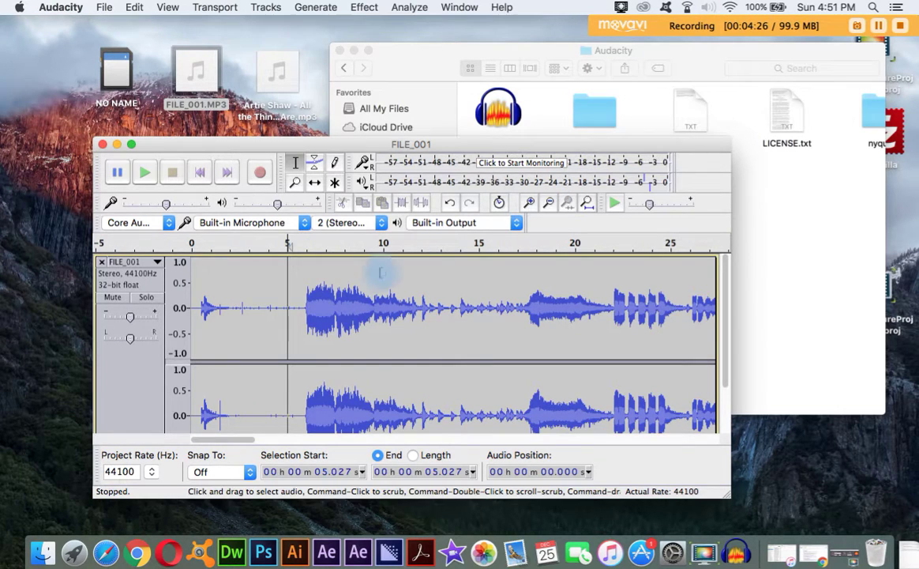
drag(306, 306, 188, 298)
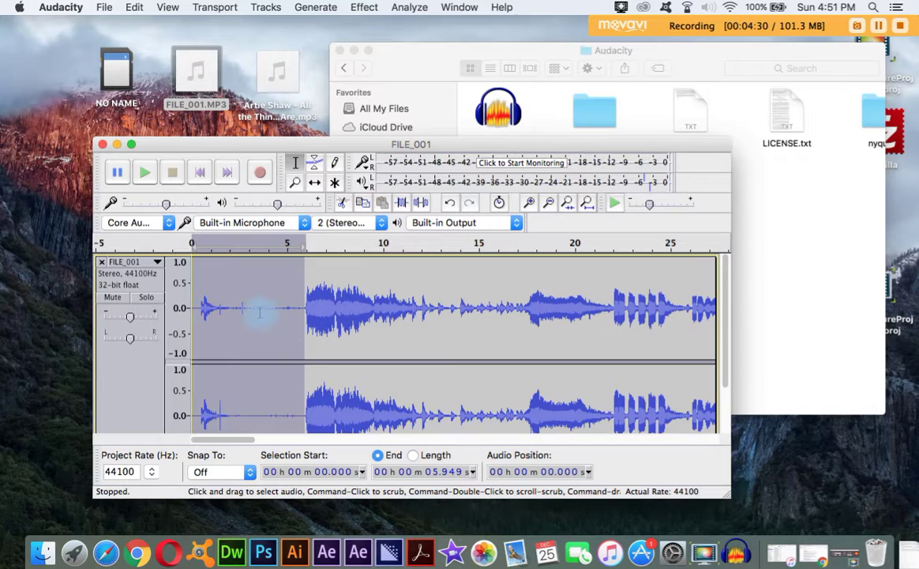
key(Delete)
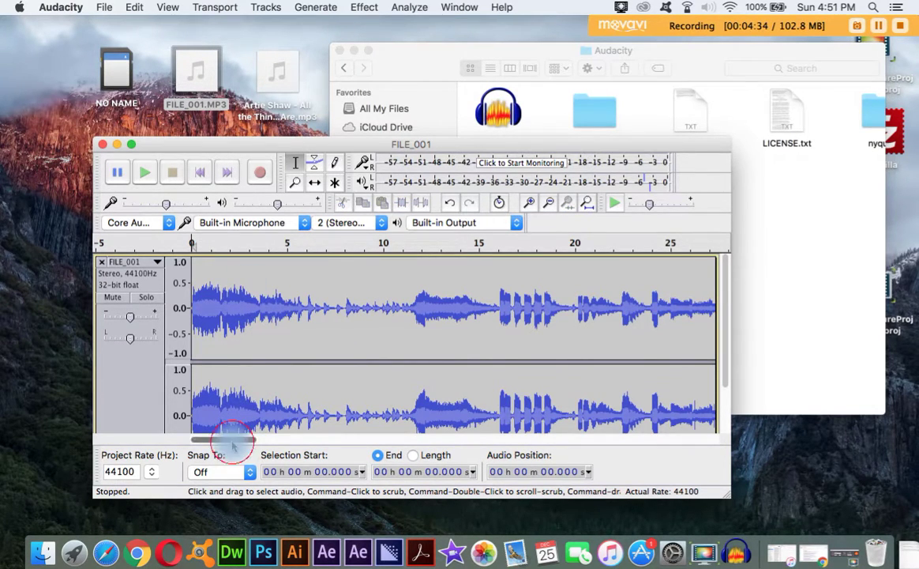
- Delete the tail from 3:08.299 onward and scroll back to the start
drag(233, 439, 696, 439)
scroll(405, 344, left, 5)
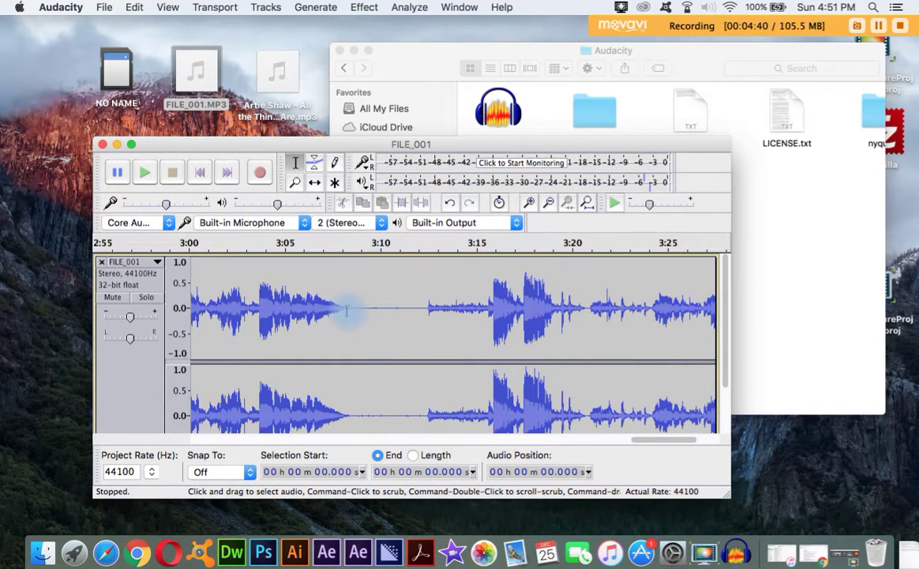
mouse_move(346, 310)
mouse_down()
mouse_move(375, 322)
mouse_move(493, 310)
mouse_move(678, 312)
mouse_move(726, 473)
mouse_move(732, 537)
mouse_up()
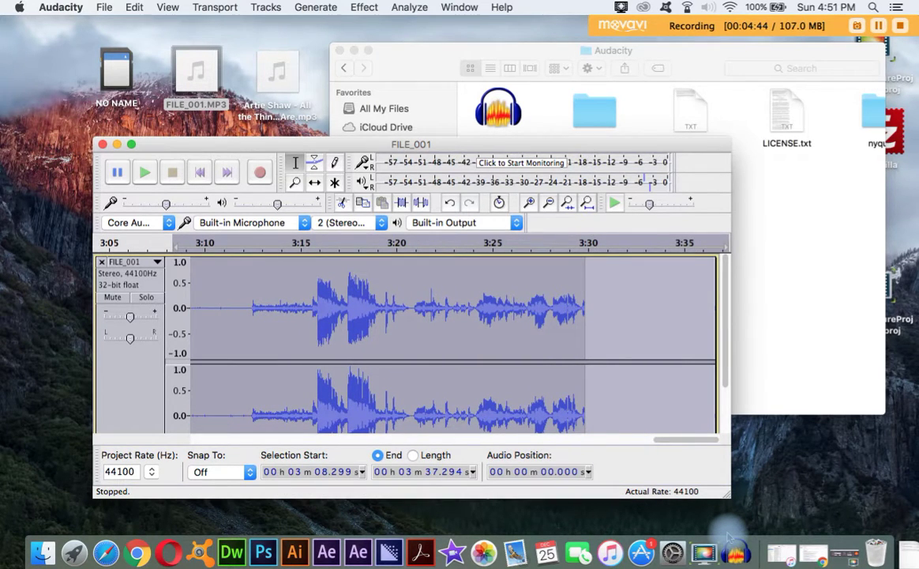
key(Delete)
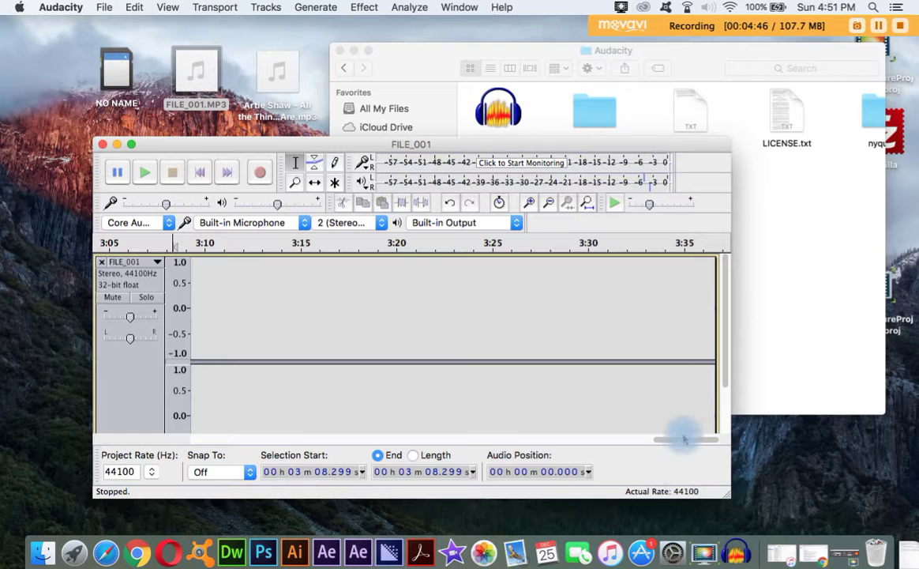
drag(683, 437, 128, 196)
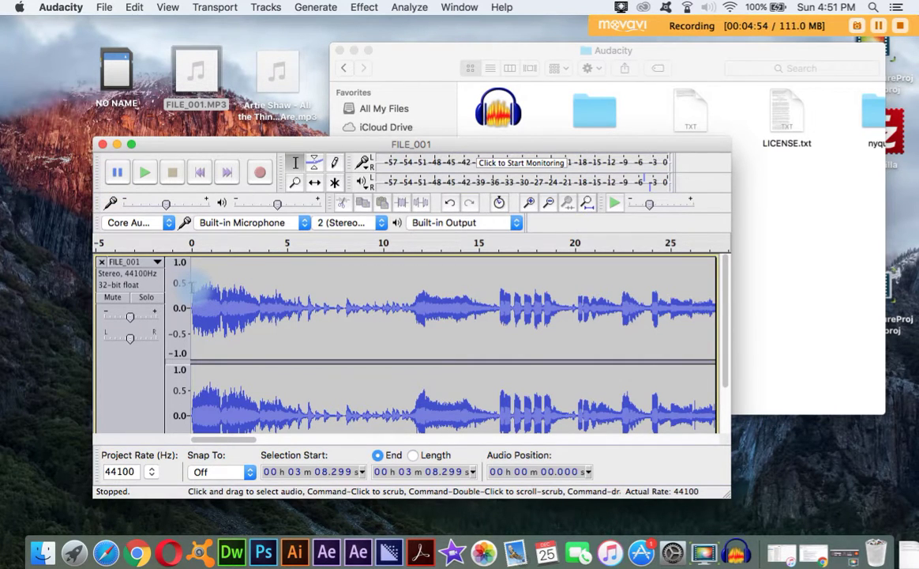
- Apply Fade In to the first 7.3 seconds, then play from the start to check it
drag(191, 284, 314, 353)
scroll(314, 347, down, 2)
click(364, 7)
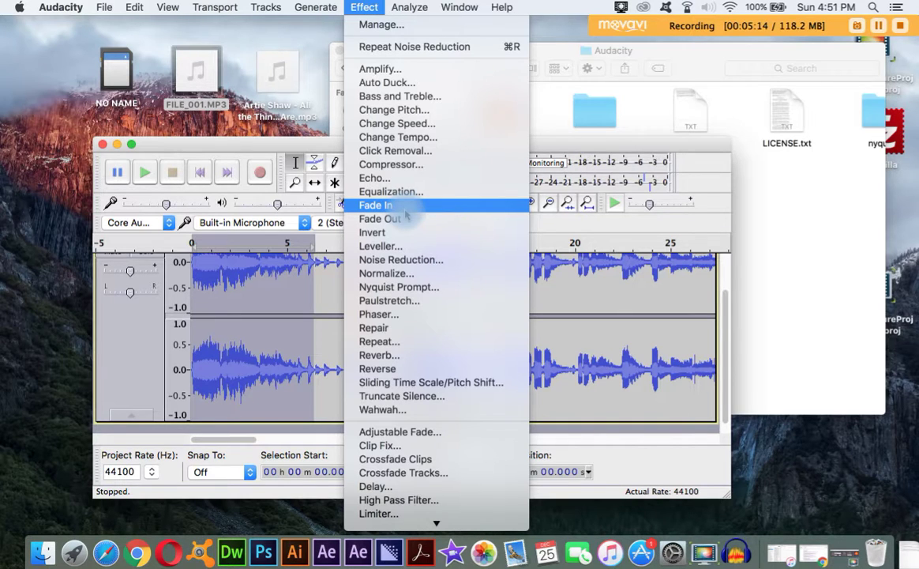
click(405, 208)
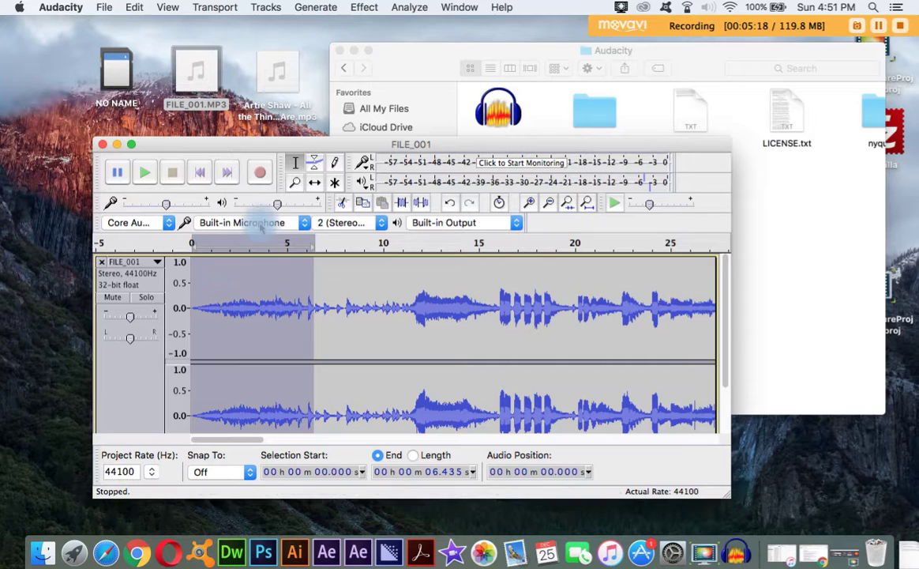
click(201, 180)
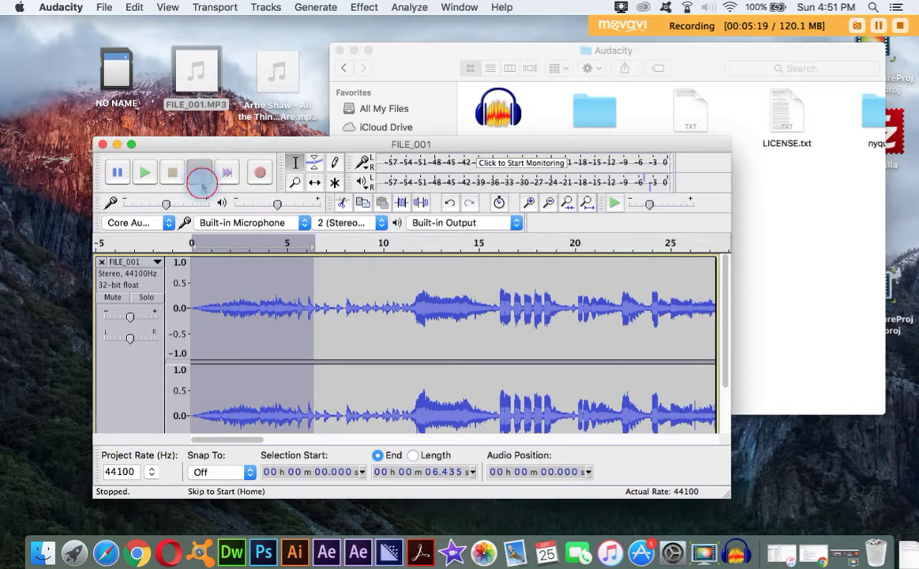
click(145, 177)
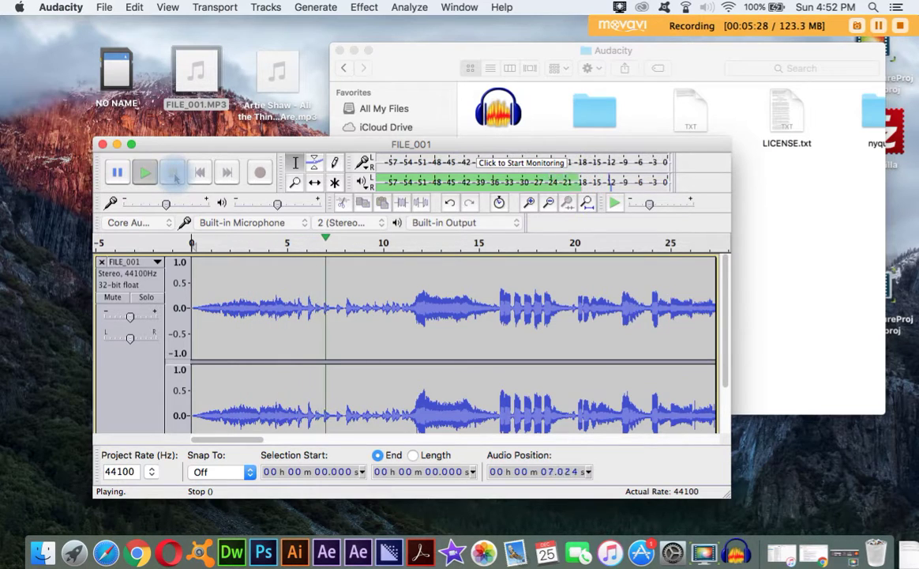
click(173, 172)
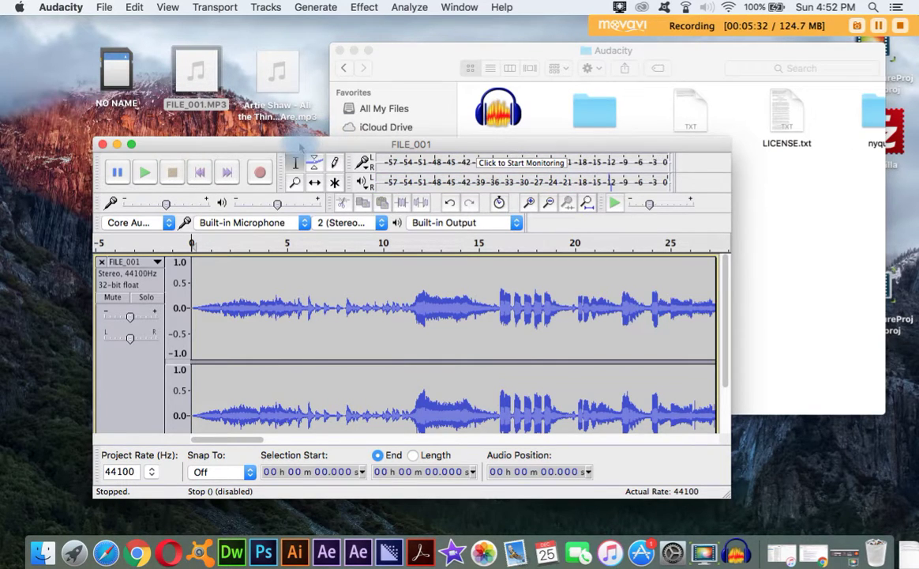
- Export the audio as an MP3 named 'Artie Shaw - All the Things You Are' in Documents
click(103, 6)
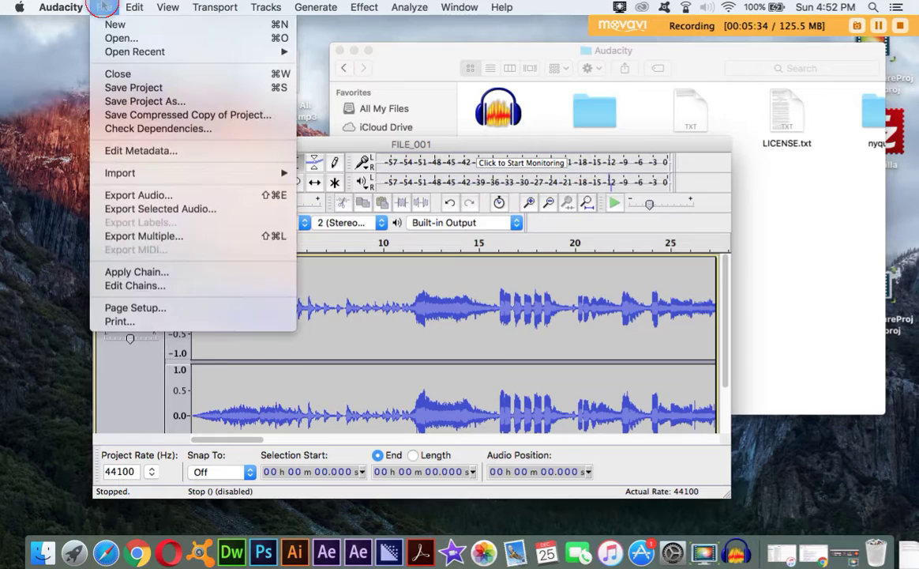
click(140, 198)
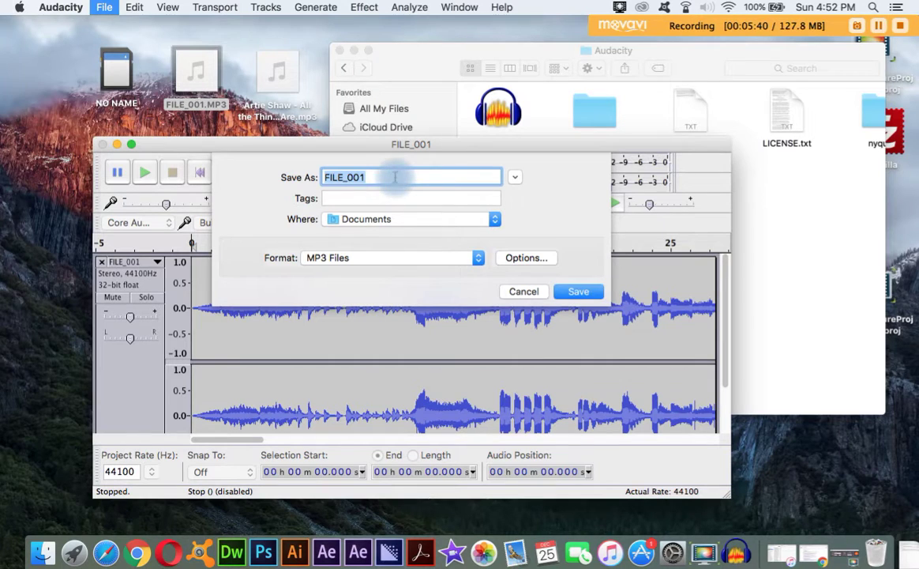
key(BackSpace)
text(A)
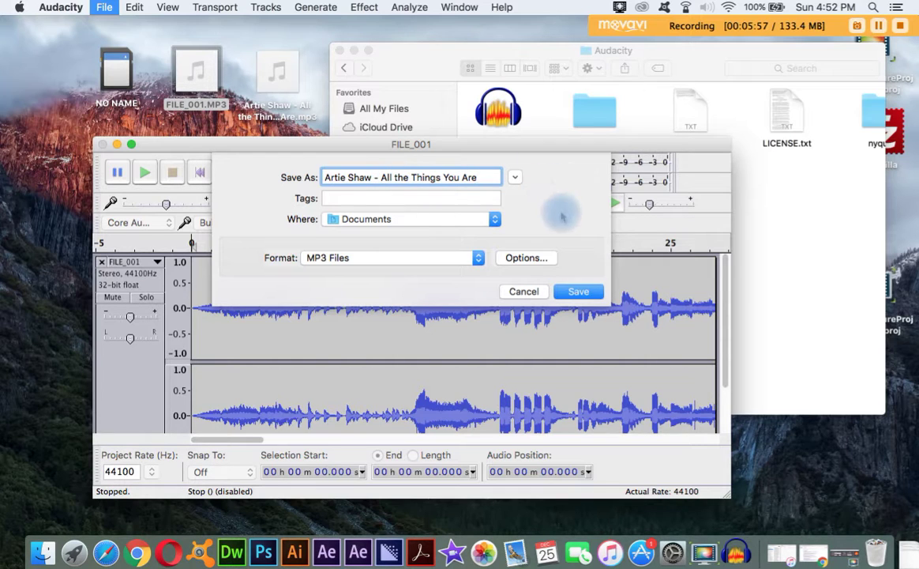
click(578, 291)
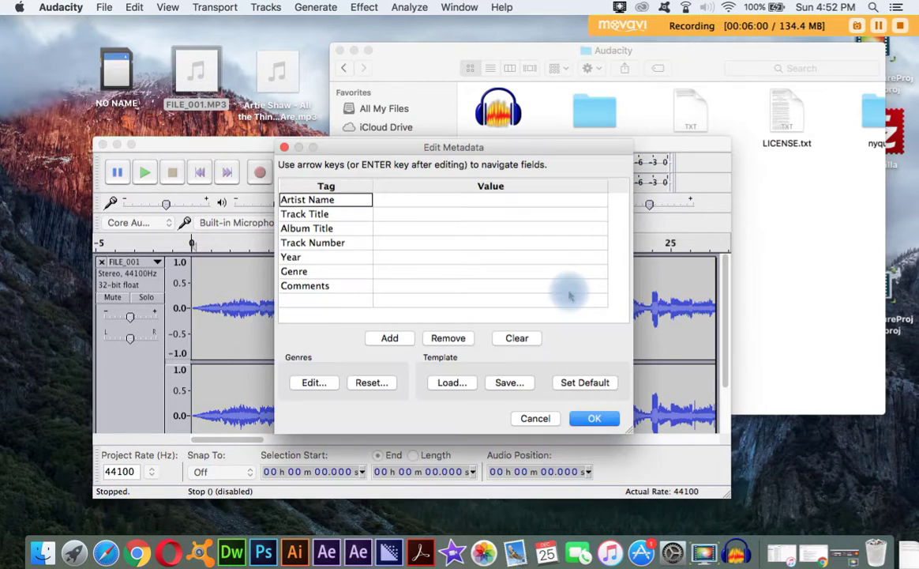
- Tag artist 'Artie Shaw' and title 'All the Things You Are', finish the export, then switch to Chrome
click(431, 201)
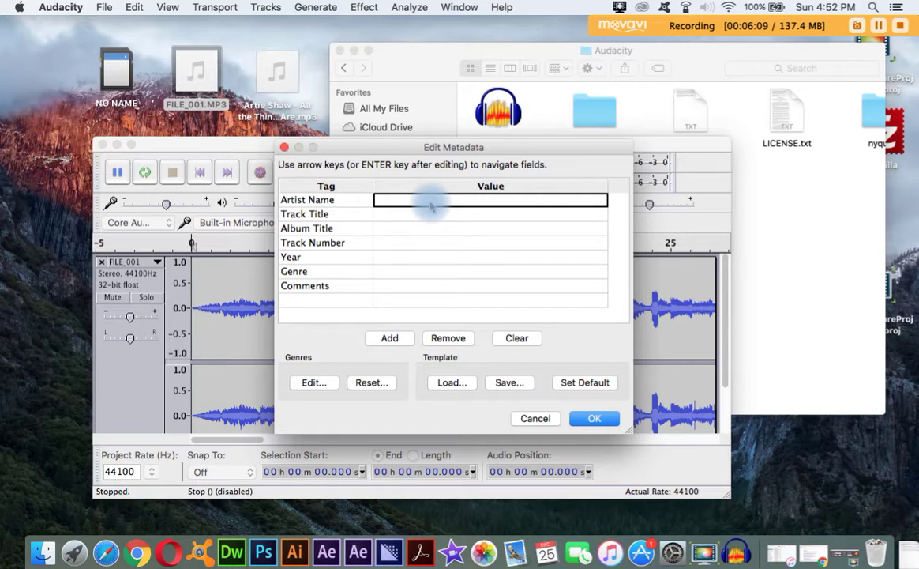
text(Artie Shaw)
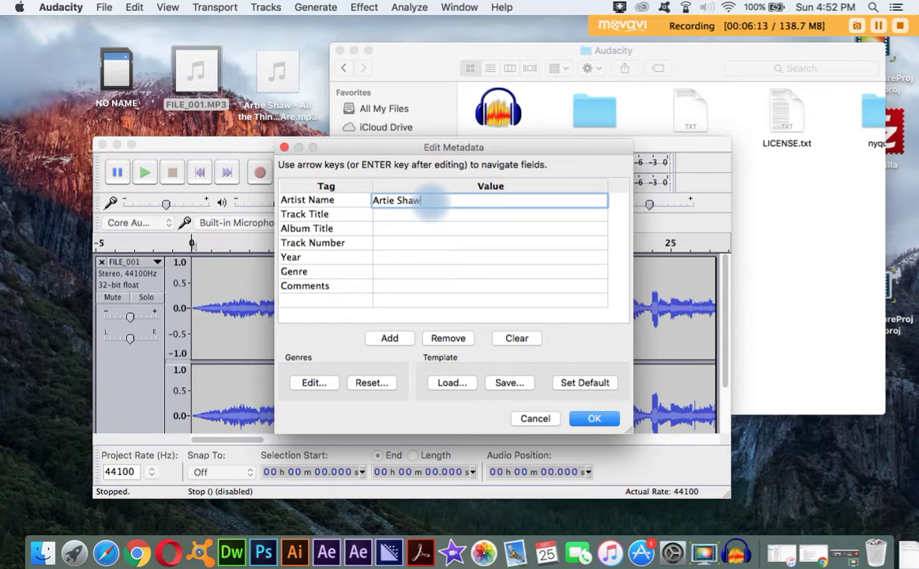
key(Return)
text(All the Things You Are)
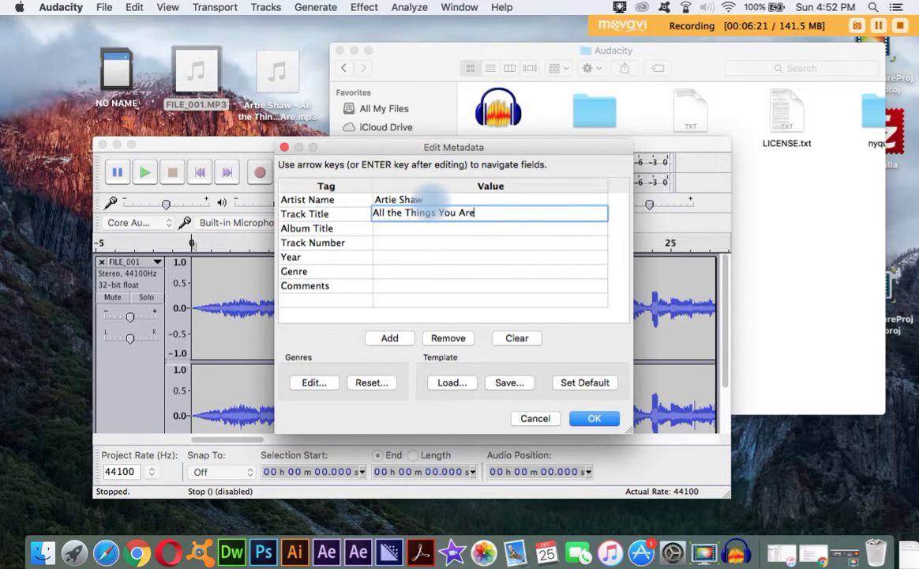
click(594, 419)
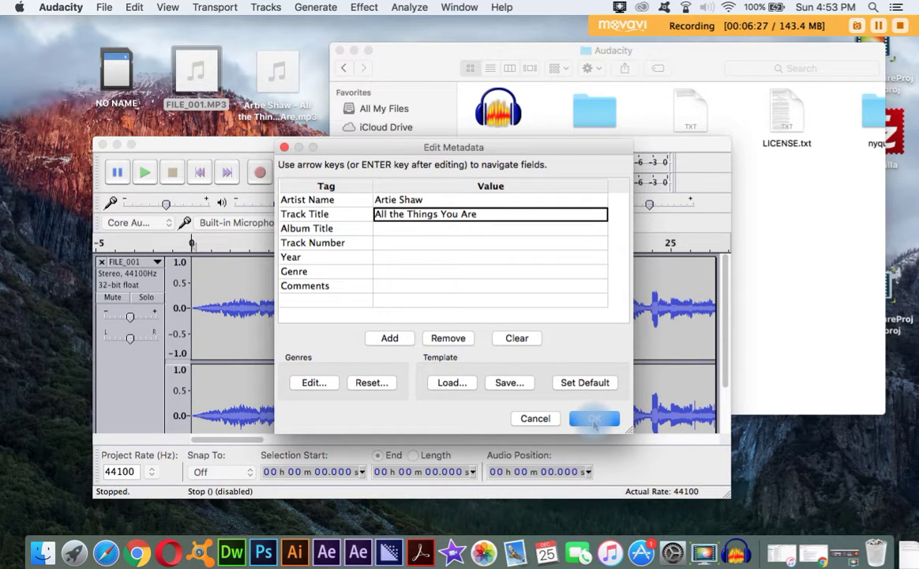
click(594, 418)
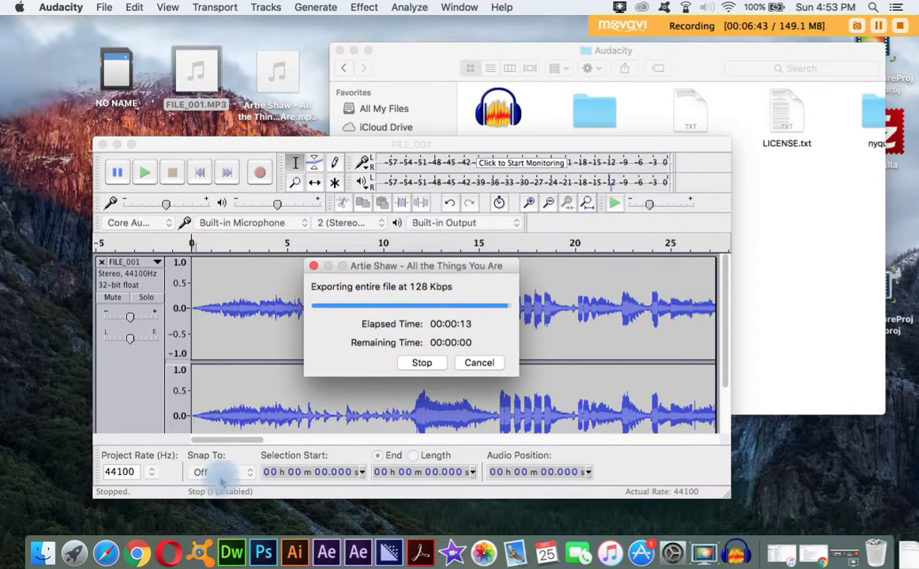
click(139, 552)
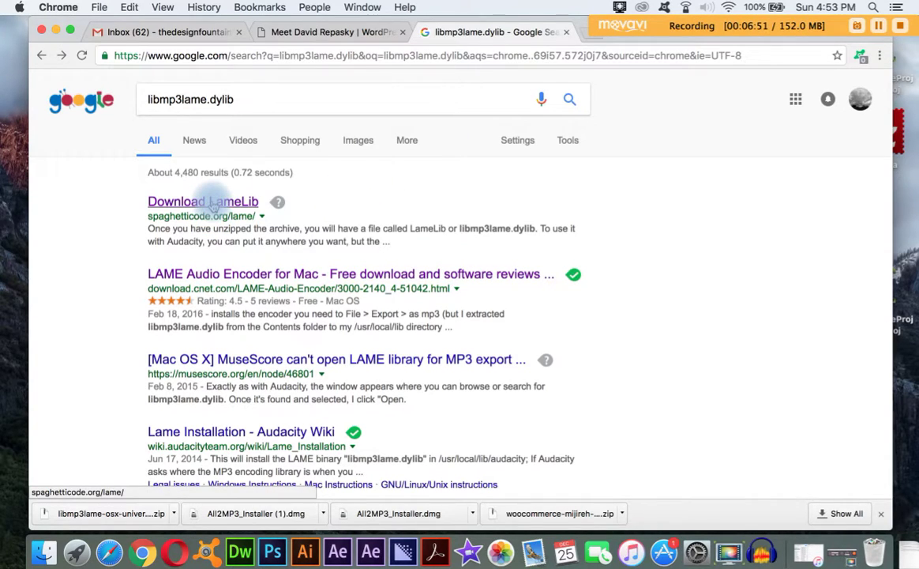
- Download libmp3lame-osx-universal-3.97.zip from the LameLib page, open it, and minimize Chrome
click(214, 203)
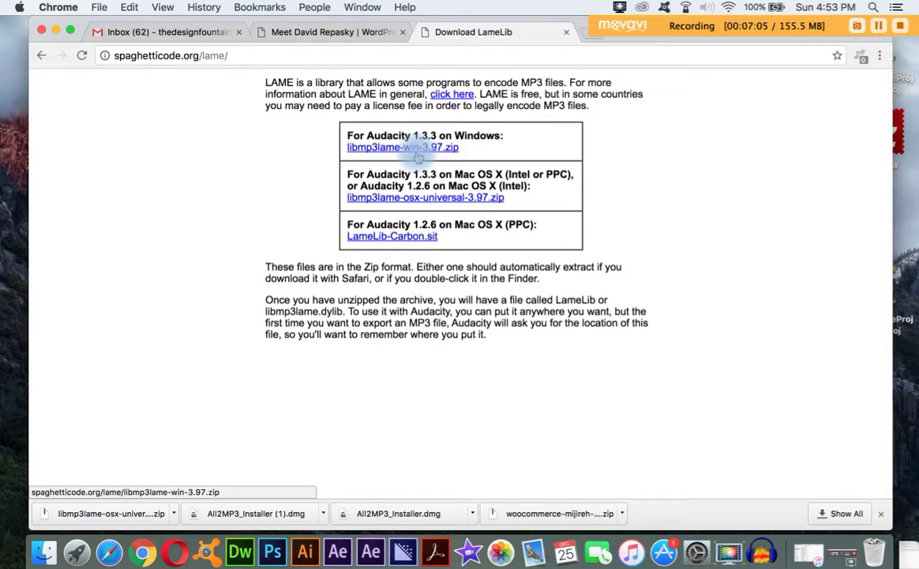
click(143, 512)
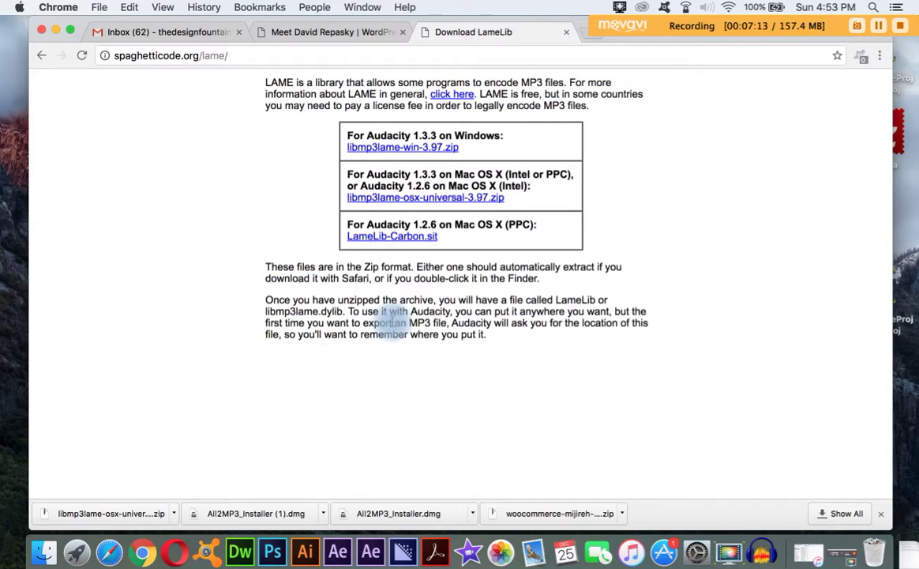
click(58, 32)
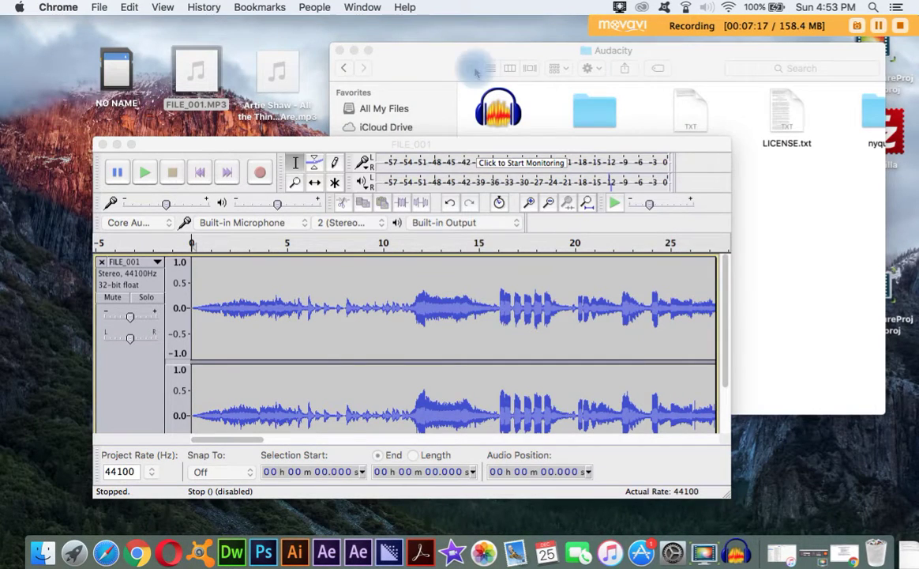
- Select the libmp3lame.dylib file in the Audacity folder in Finder
click(444, 63)
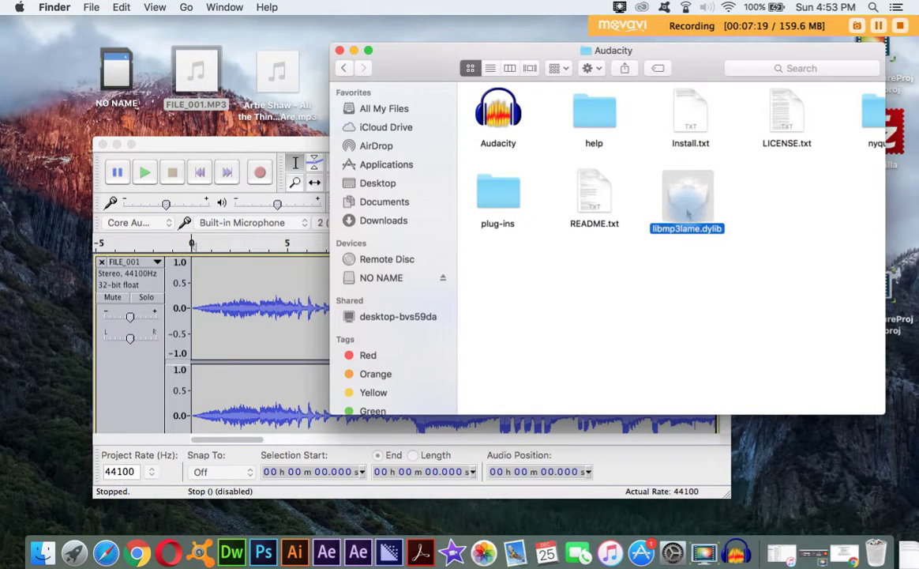
click(668, 240)
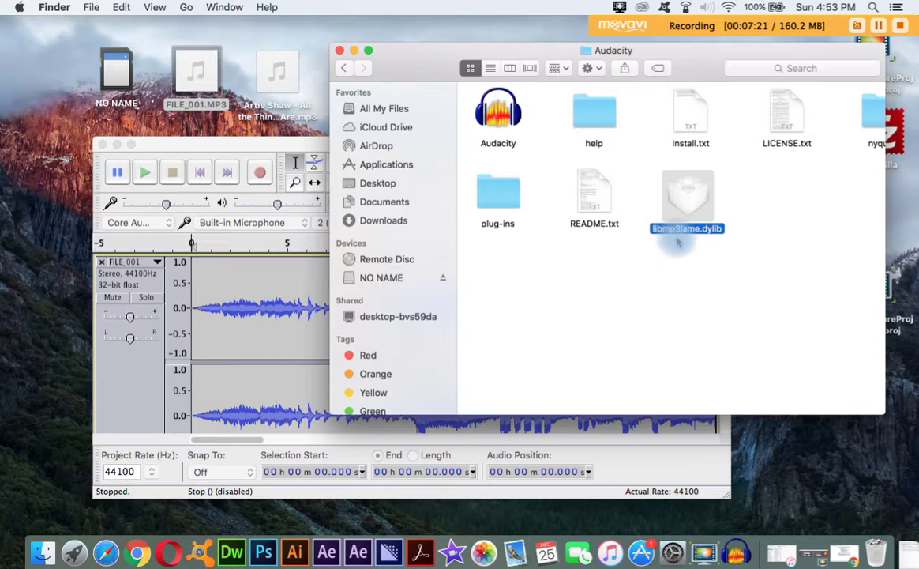
click(688, 242)
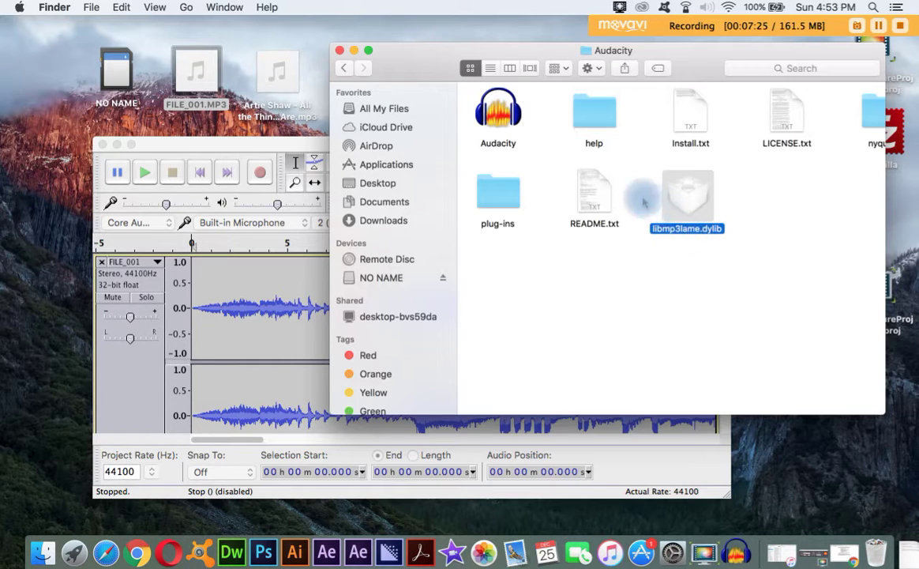
click(265, 144)
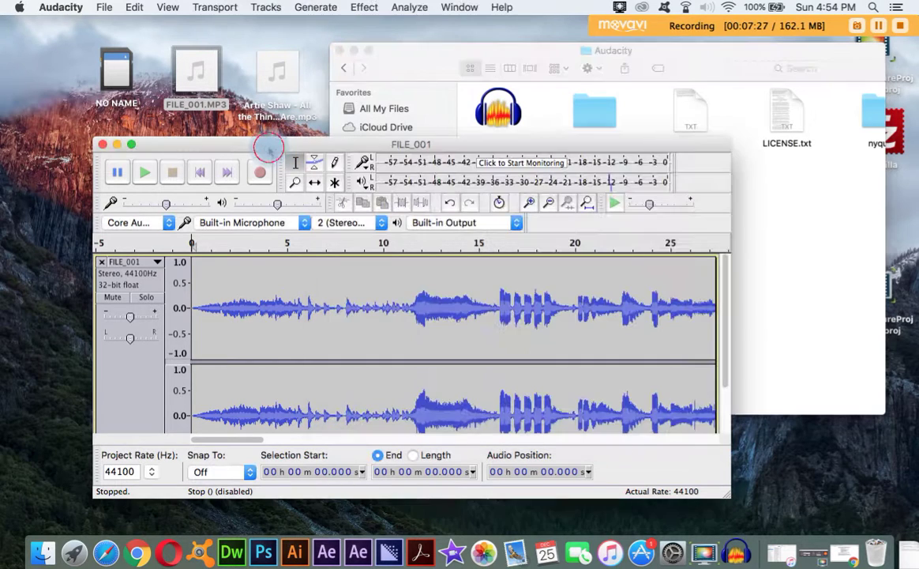